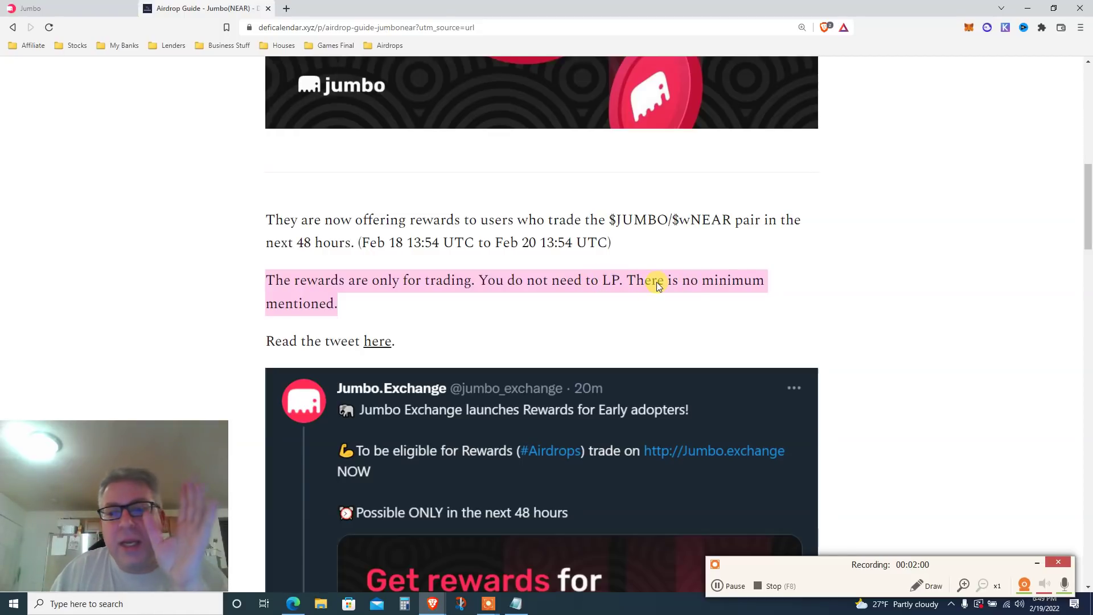
# Read through the Jumbo airdrop guide, from the rewards tweet to the eligibility rules and the WNEAR-to-JUMBO swap example.
pyautogui.scroll(-3, 657, 282)
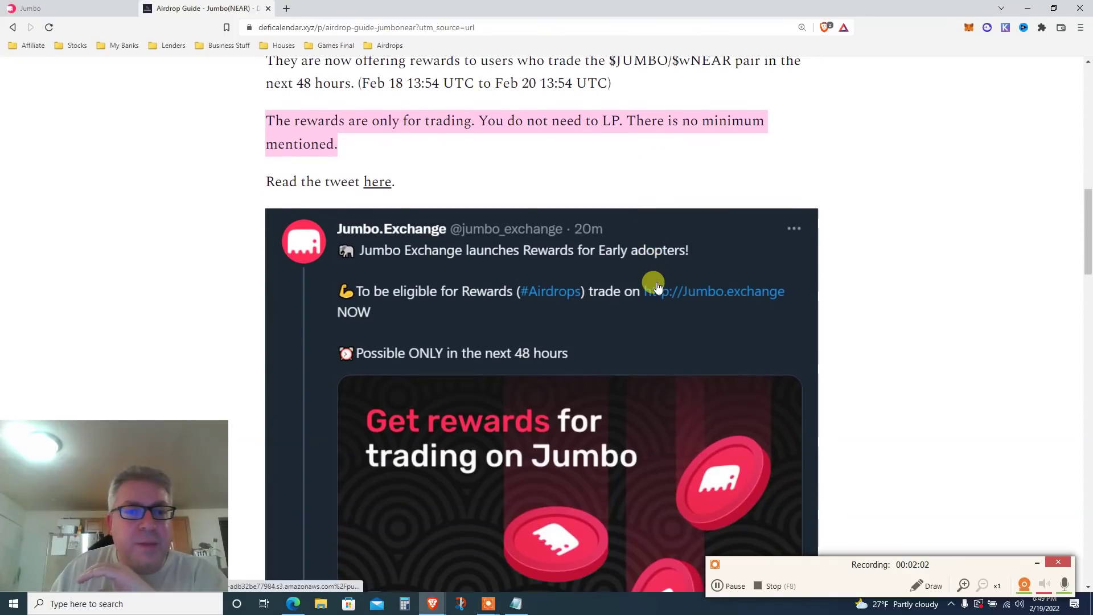
pyautogui.scroll(-1, 581, 254)
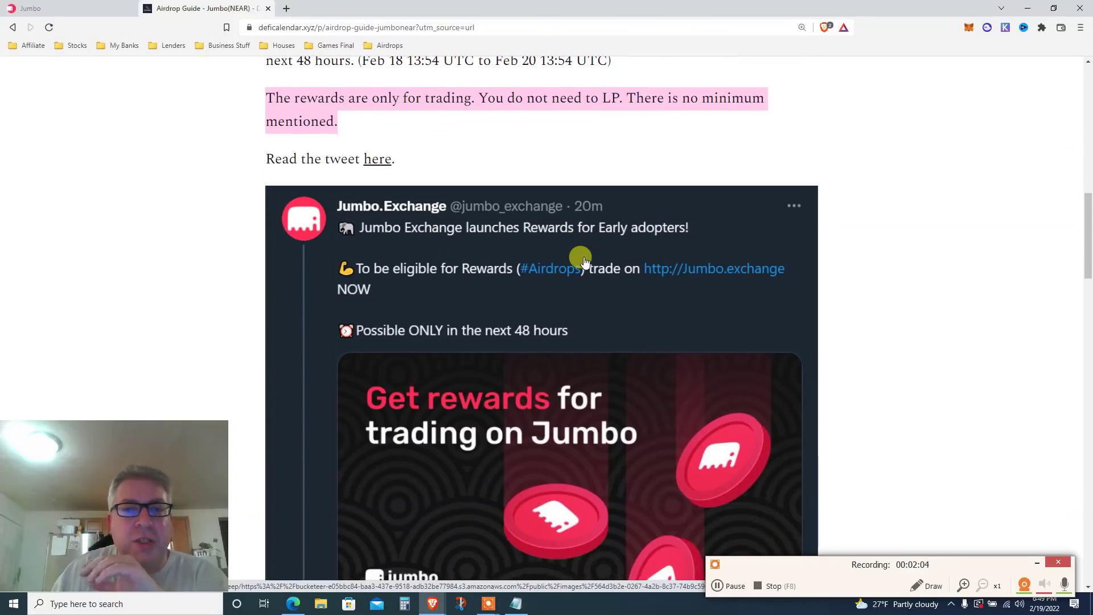
pyautogui.scroll(-1, 580, 259)
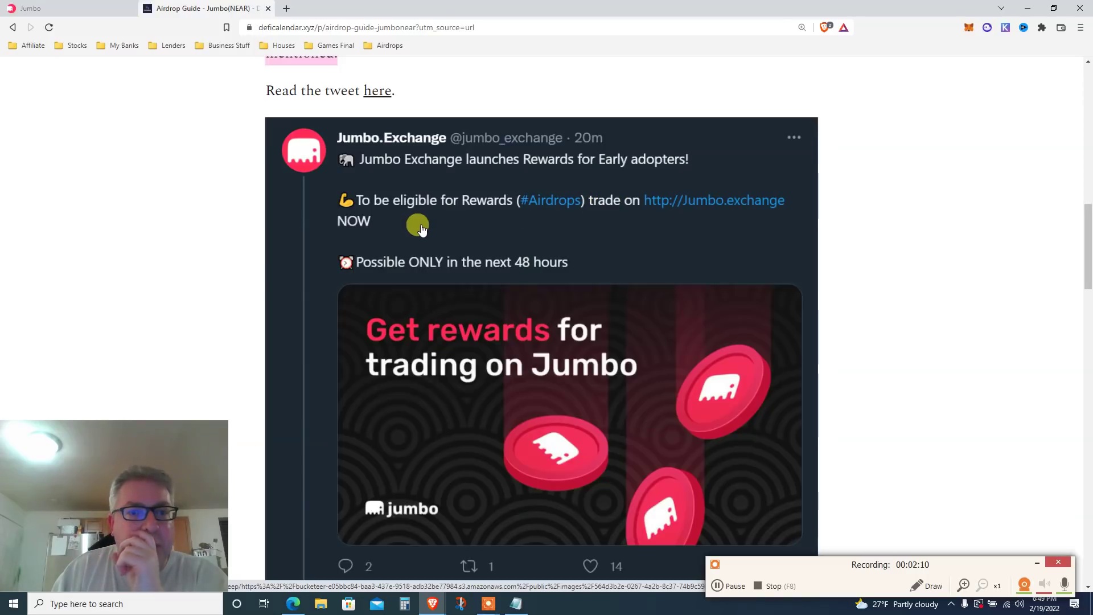
pyautogui.scroll(-2, 492, 235)
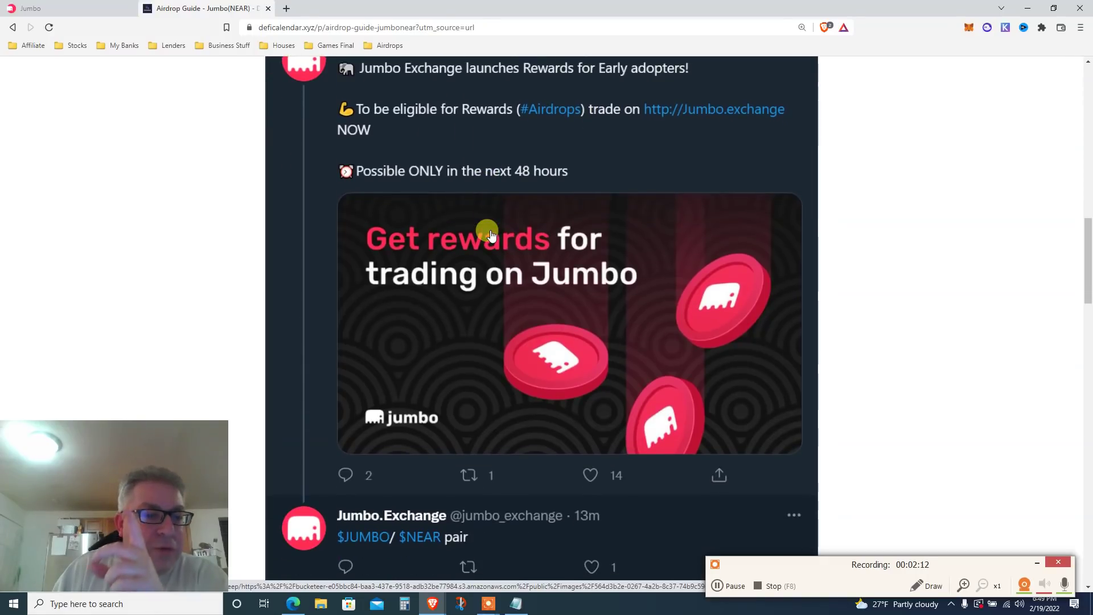
pyautogui.scroll(-2, 492, 235)
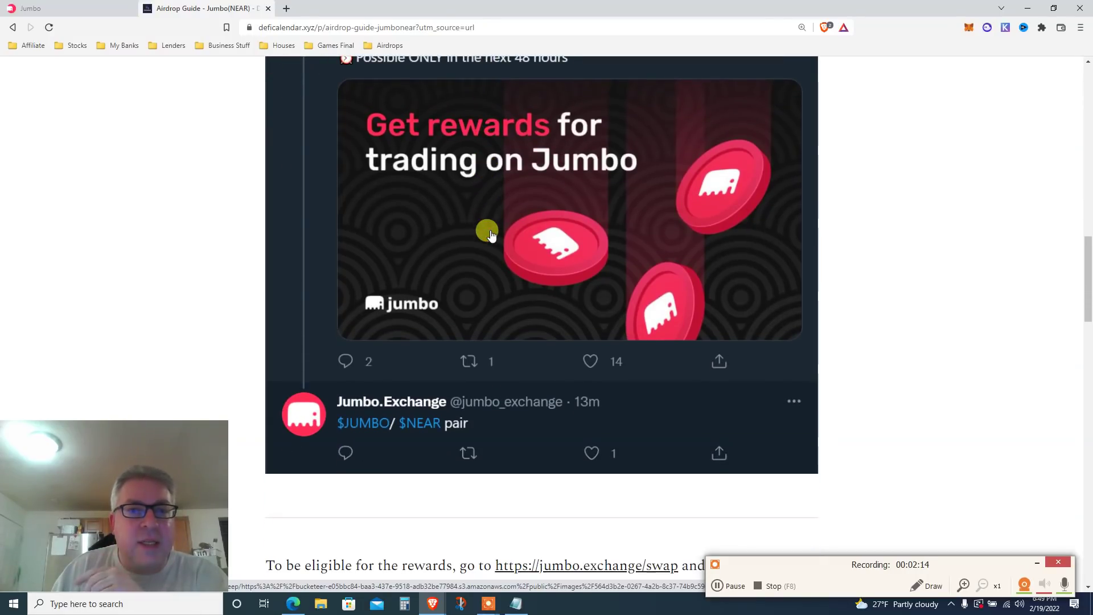
pyautogui.scroll(-7, 490, 235)
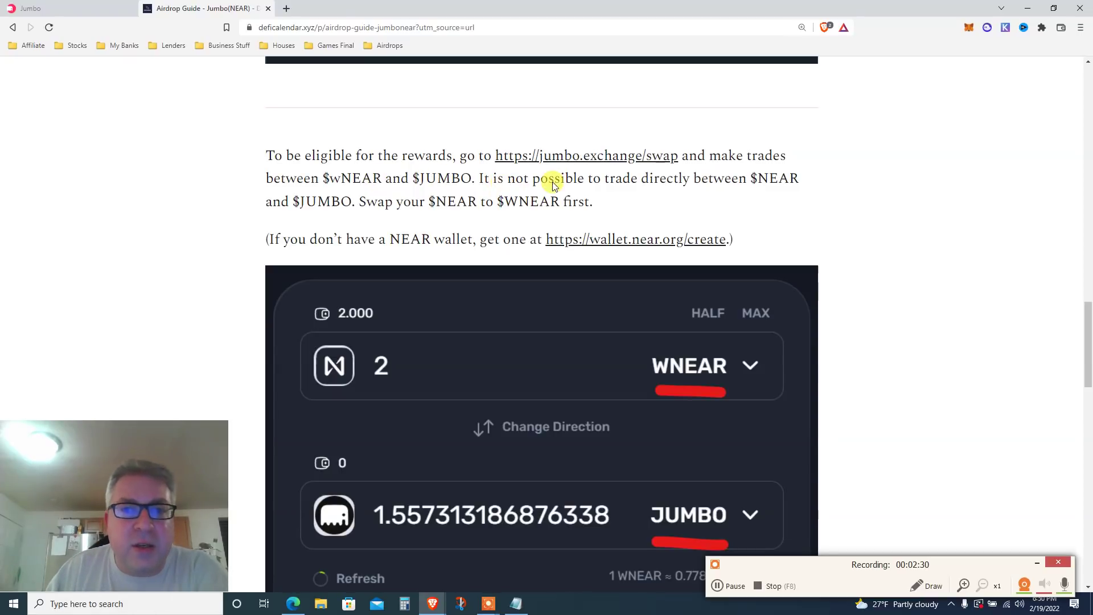
pyautogui.scroll(-2, 571, 189)
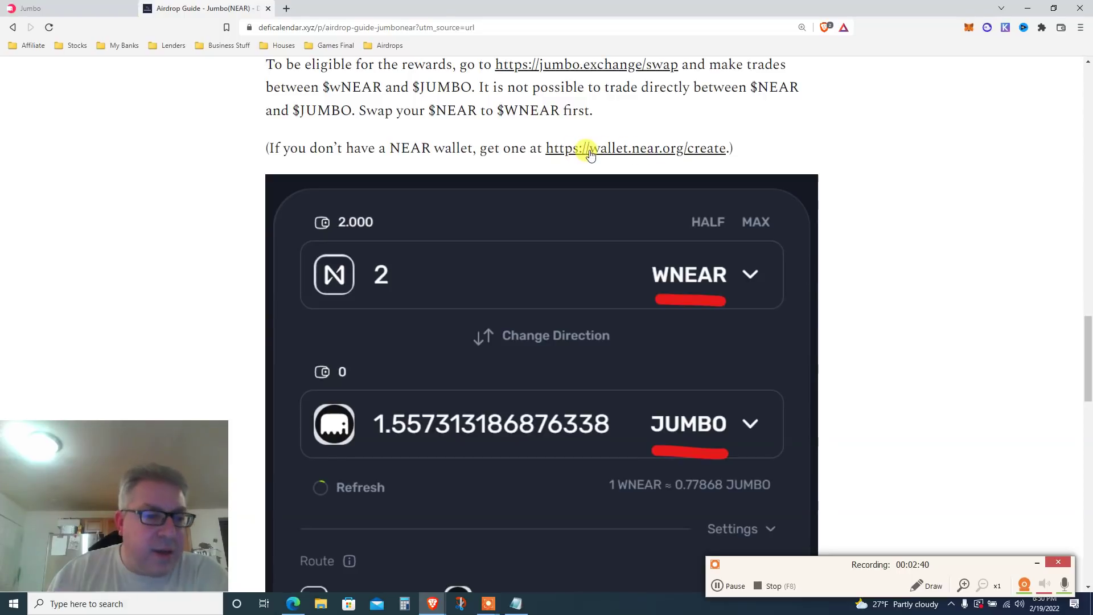
pyautogui.scroll(-2, 590, 155)
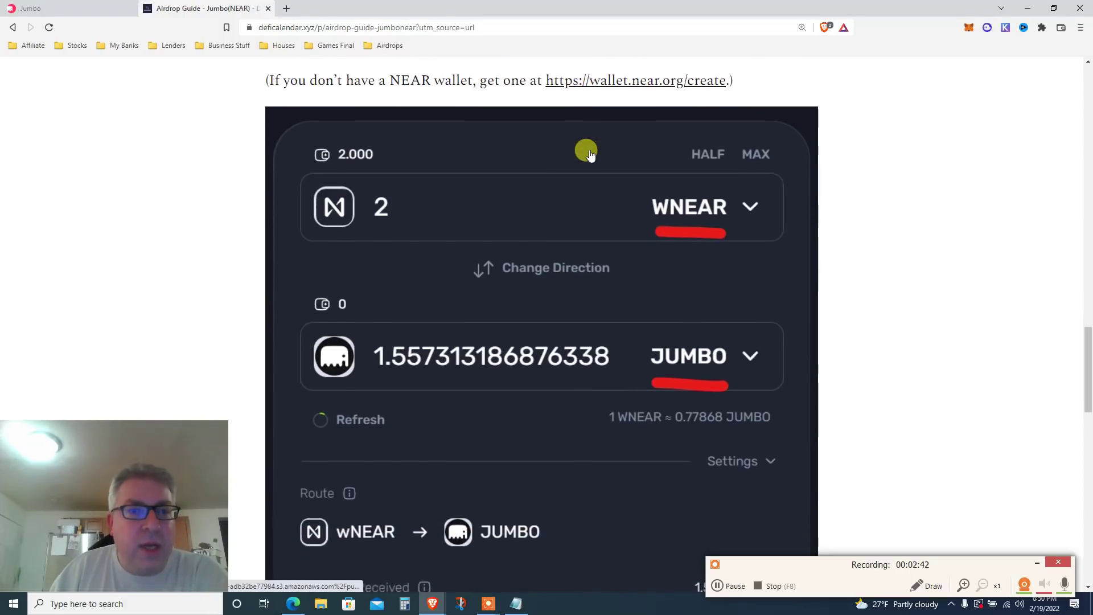
pyautogui.scroll(-1, 590, 155)
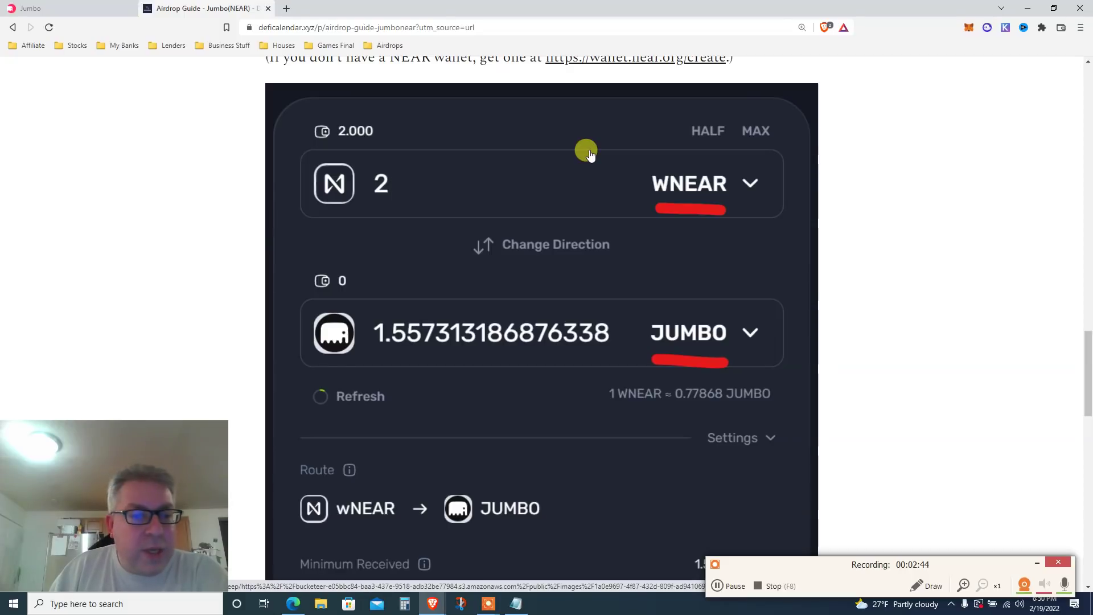
pyautogui.scroll(-1, 590, 153)
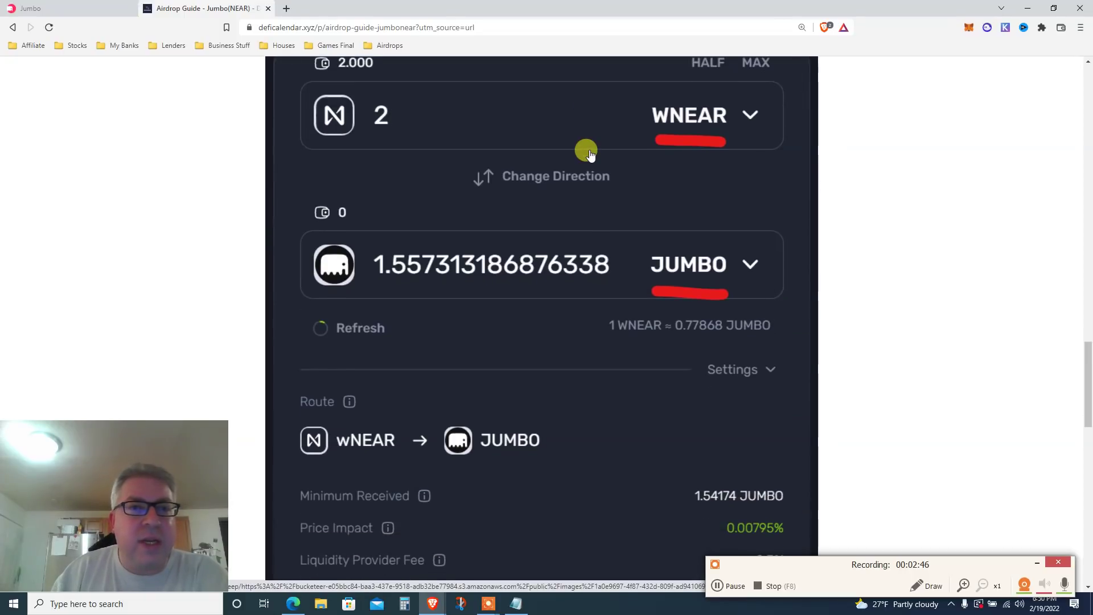
pyautogui.scroll(1, 586, 151)
pyautogui.scroll(-1, 382, 142)
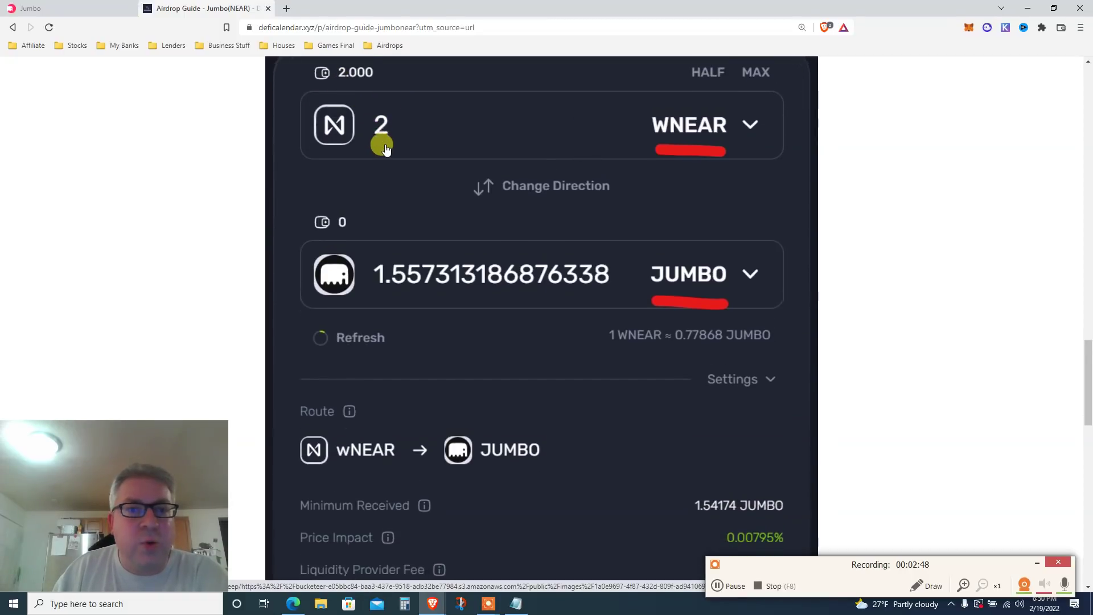
pyautogui.scroll(-3, 385, 148)
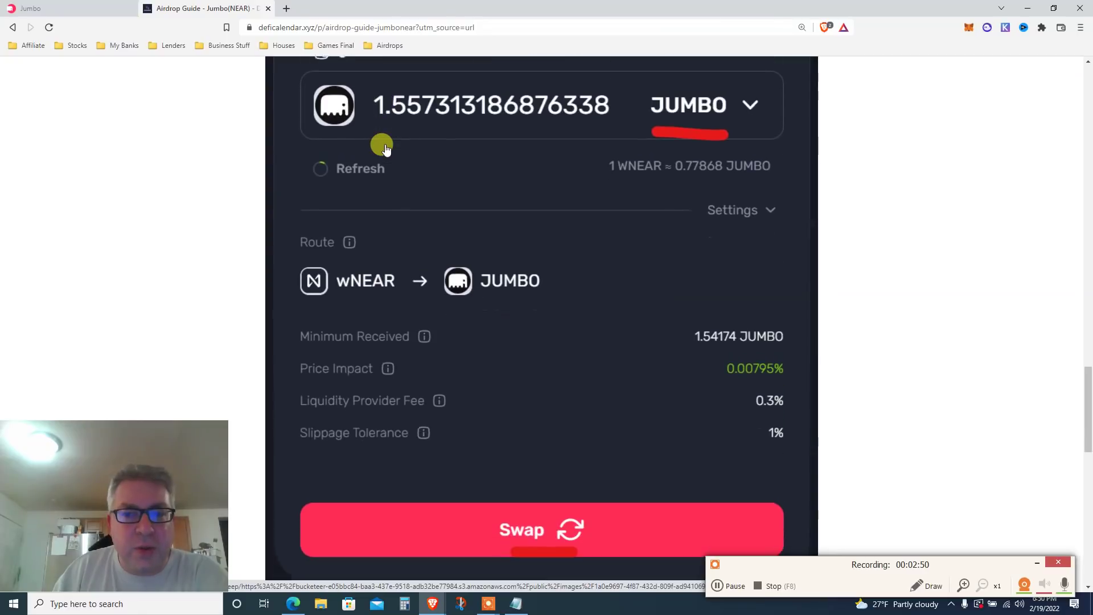
pyautogui.scroll(-4, 385, 148)
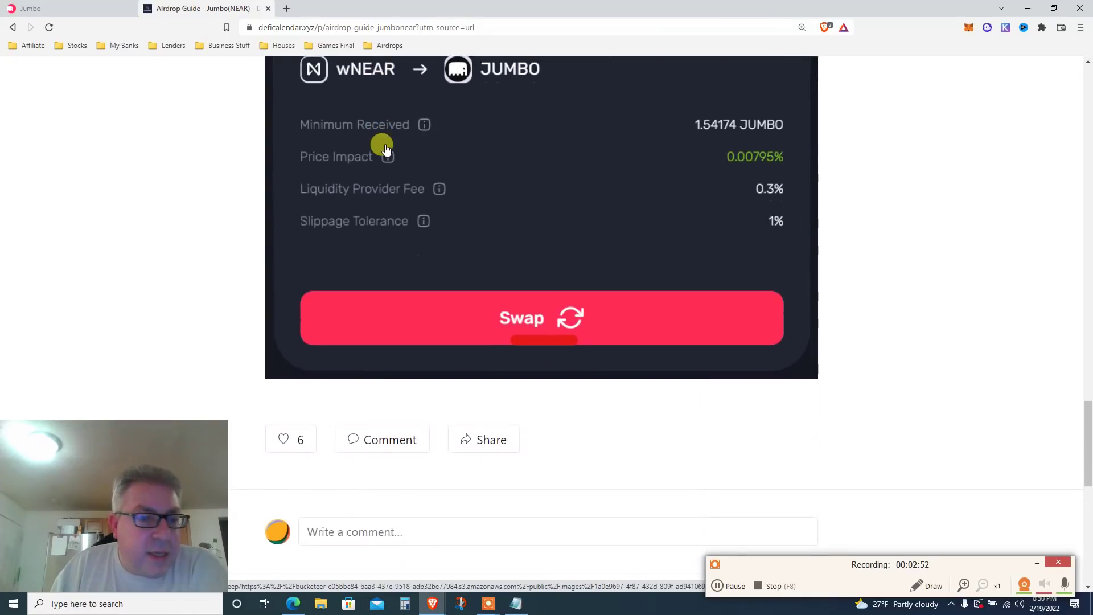
pyautogui.scroll(-3, 385, 148)
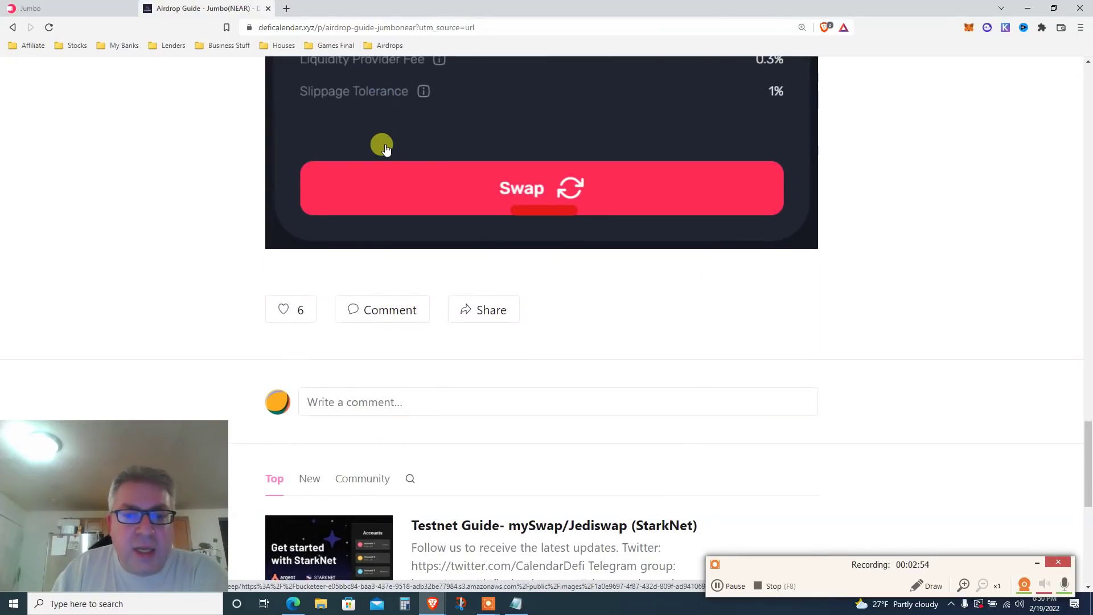
# Switch to the open Jumbo exchange page, view its liquidity pools, and return to the swap form.
pyautogui.click(56, 8)
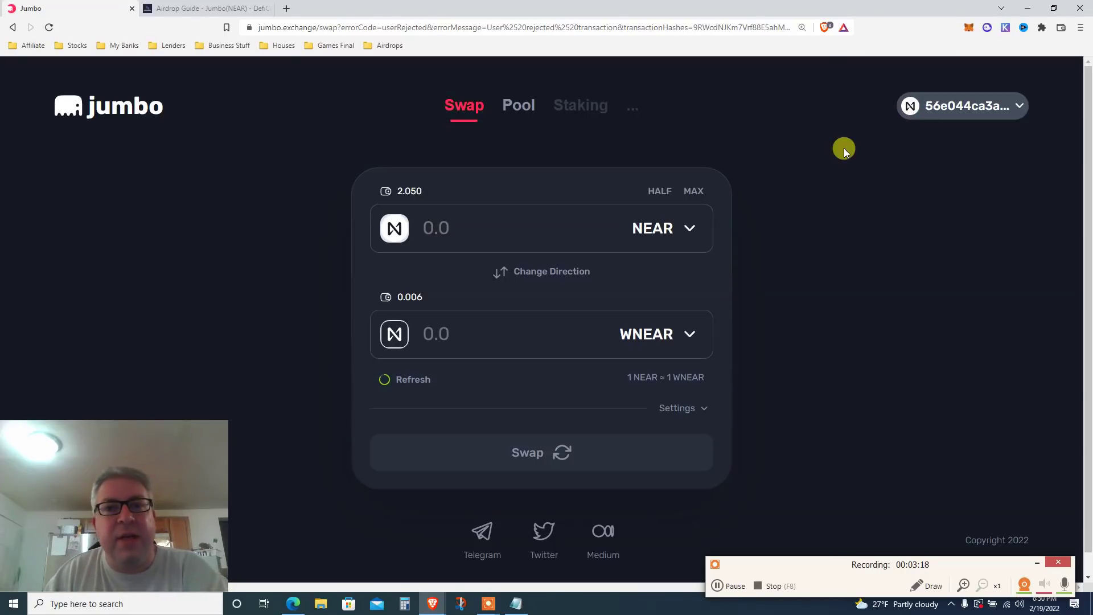
pyautogui.click(515, 108)
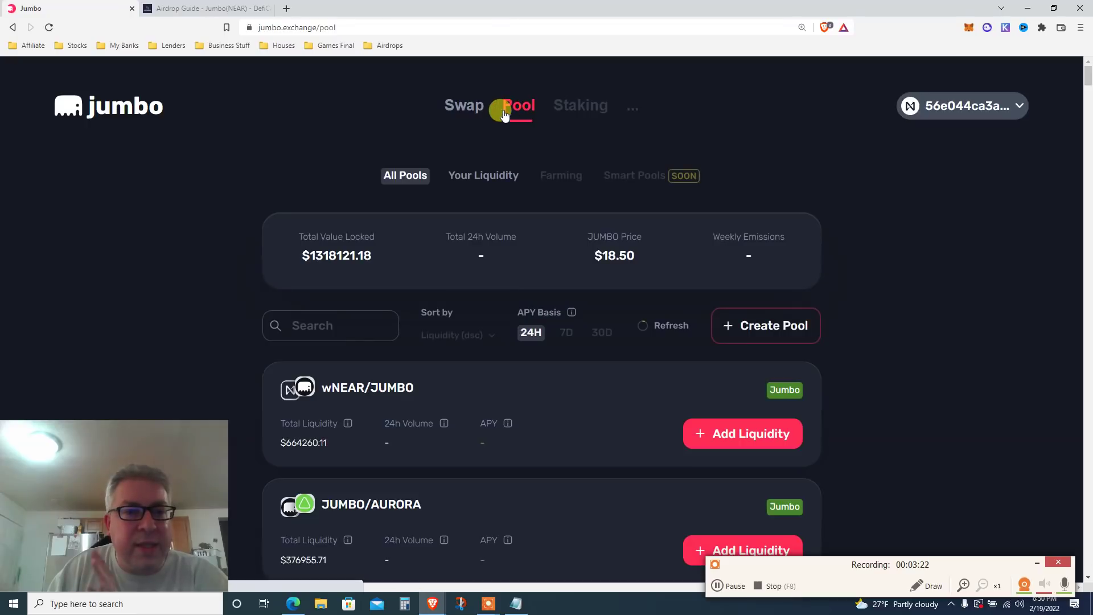
pyautogui.click(466, 113)
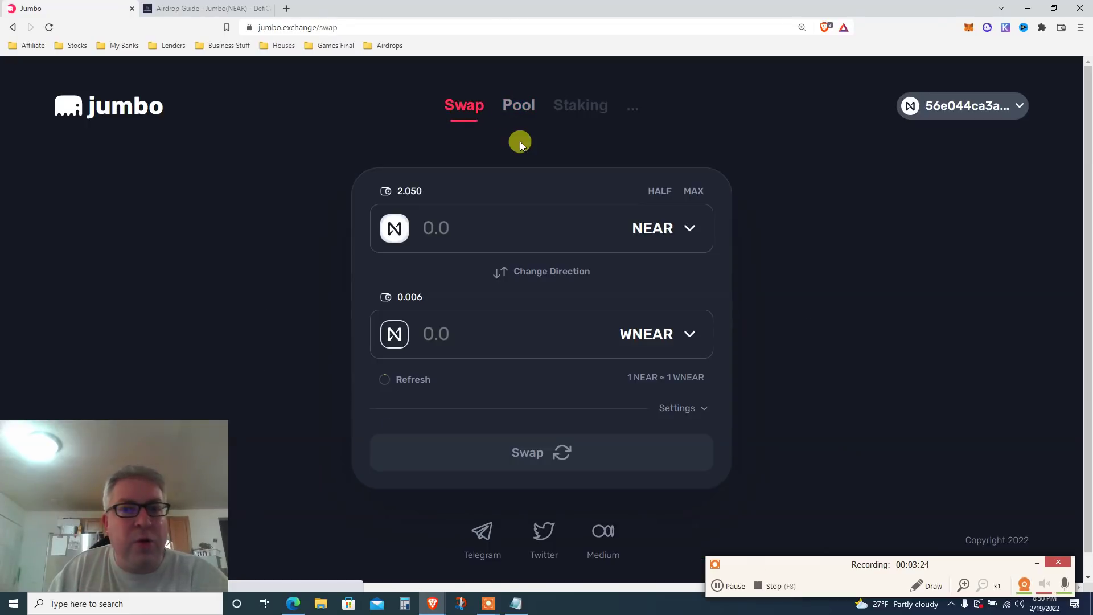
# Swap 1.9 NEAR to WNEAR and approve the transaction in the NEAR wallet.
pyautogui.click(443, 211)
pyautogui.doubleClick(405, 190)
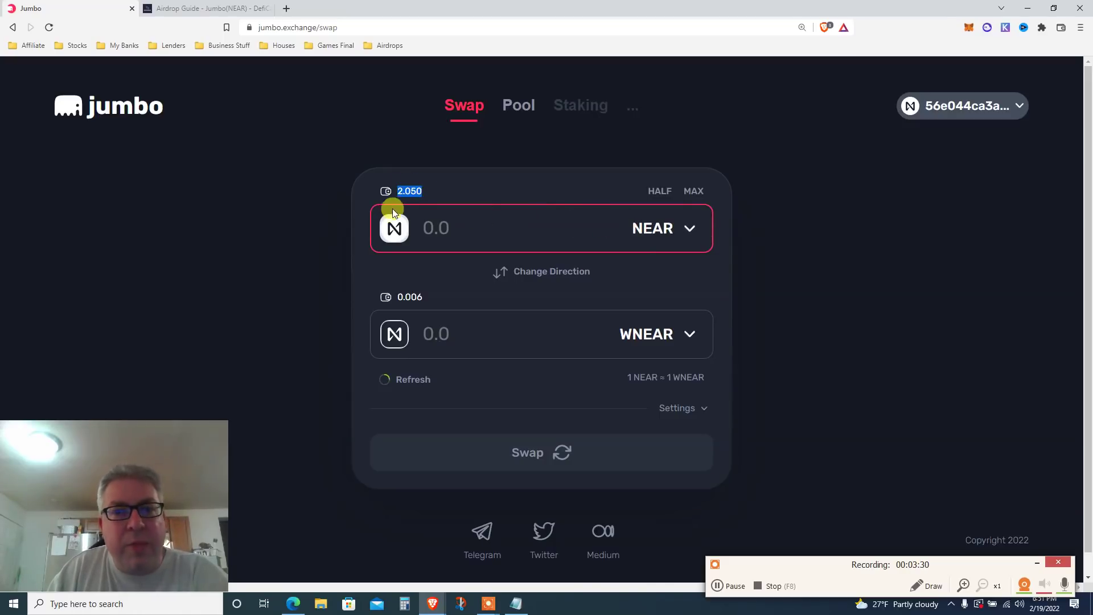
pyautogui.click(428, 217)
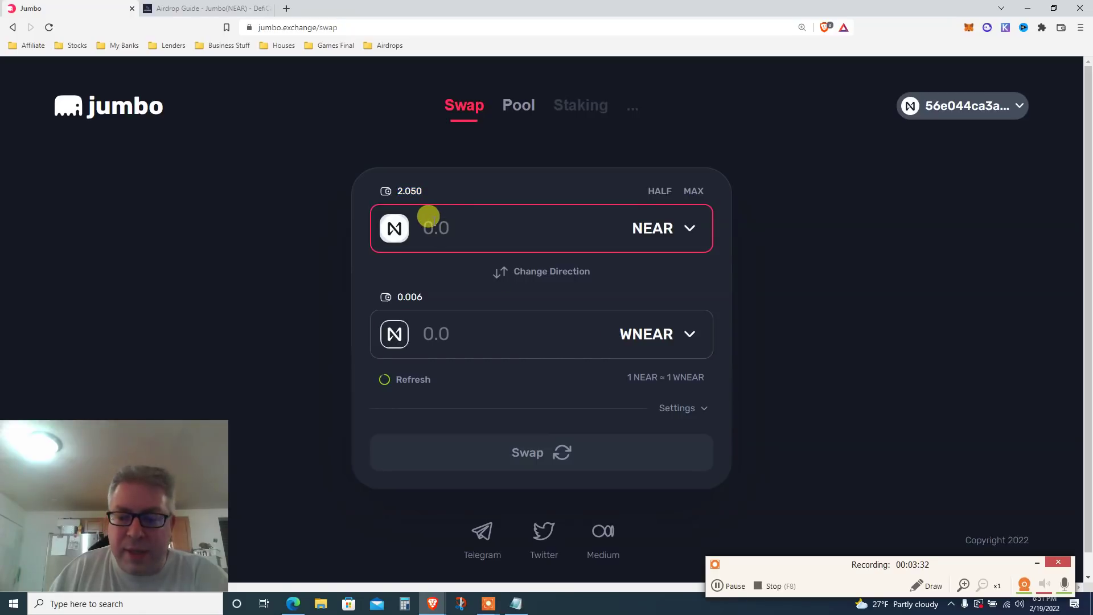
pyautogui.write('1.')
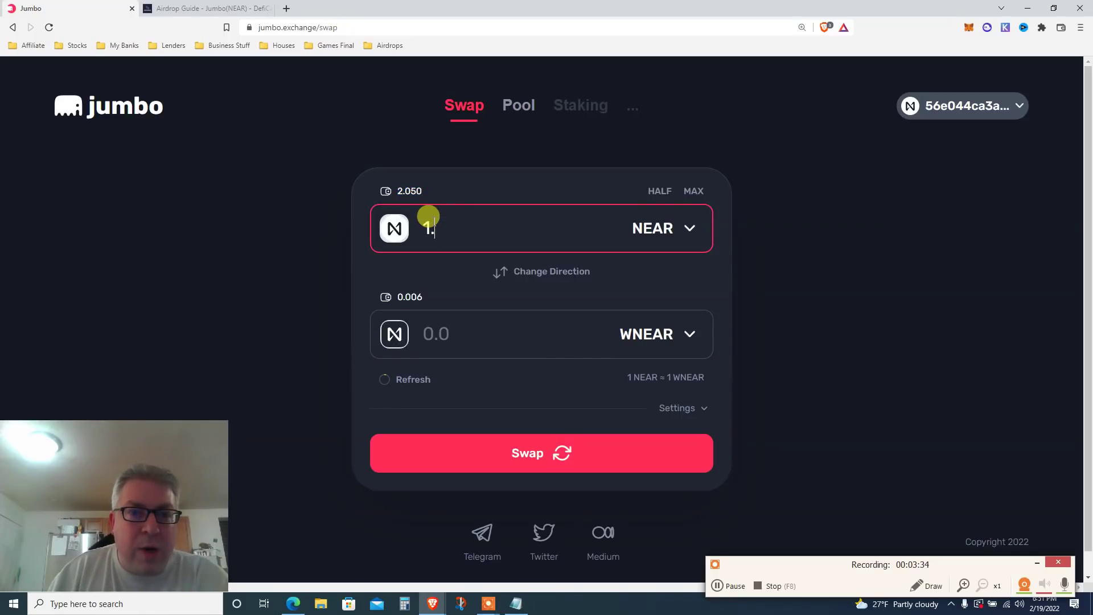
pyautogui.write('9')
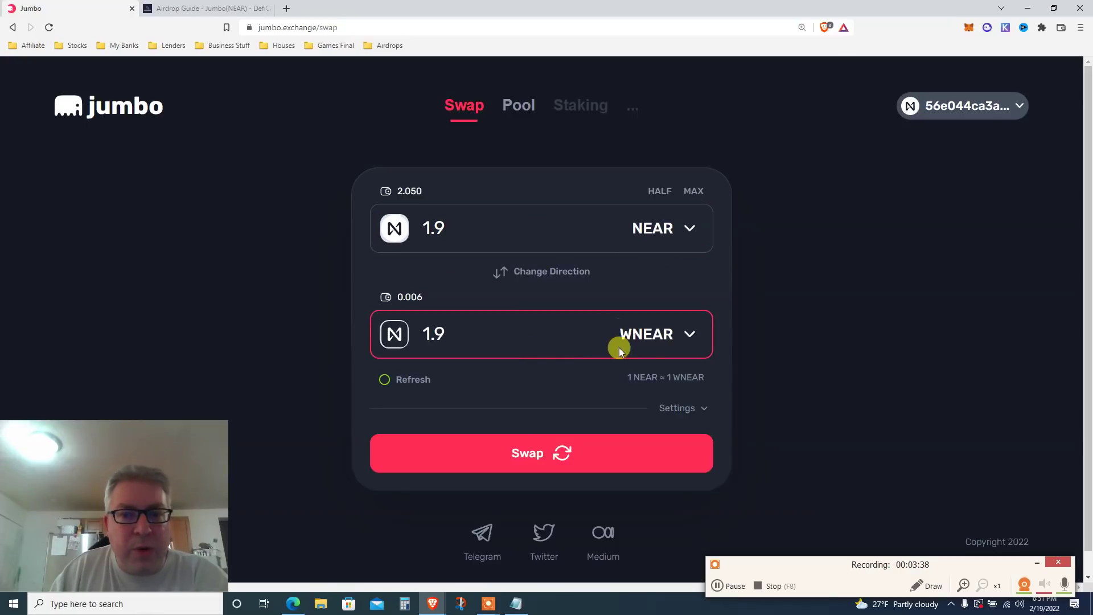
pyautogui.click(564, 453)
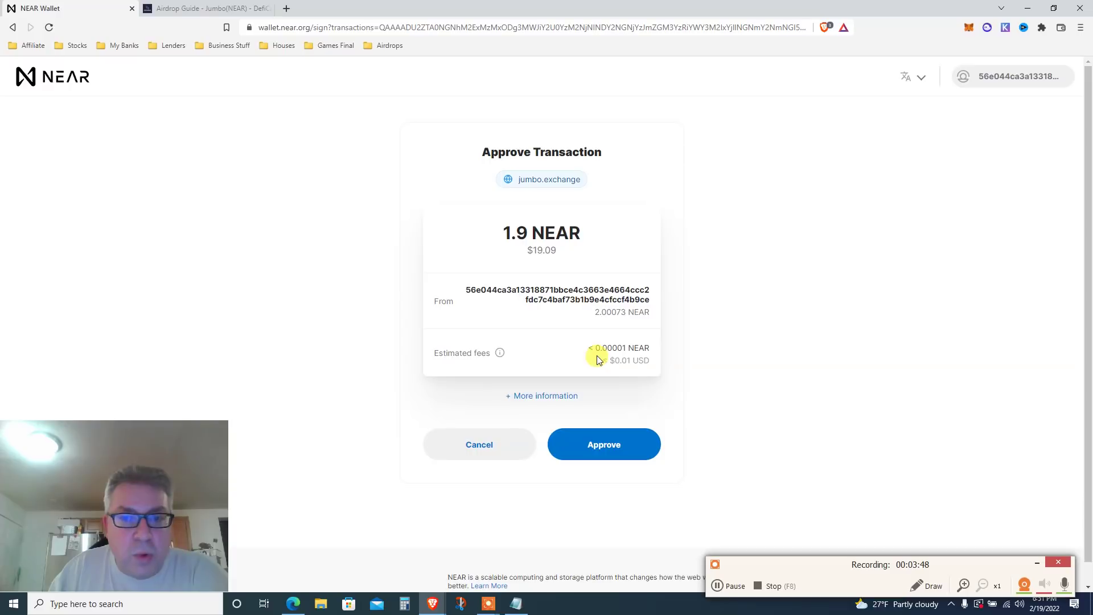
pyautogui.click(604, 443)
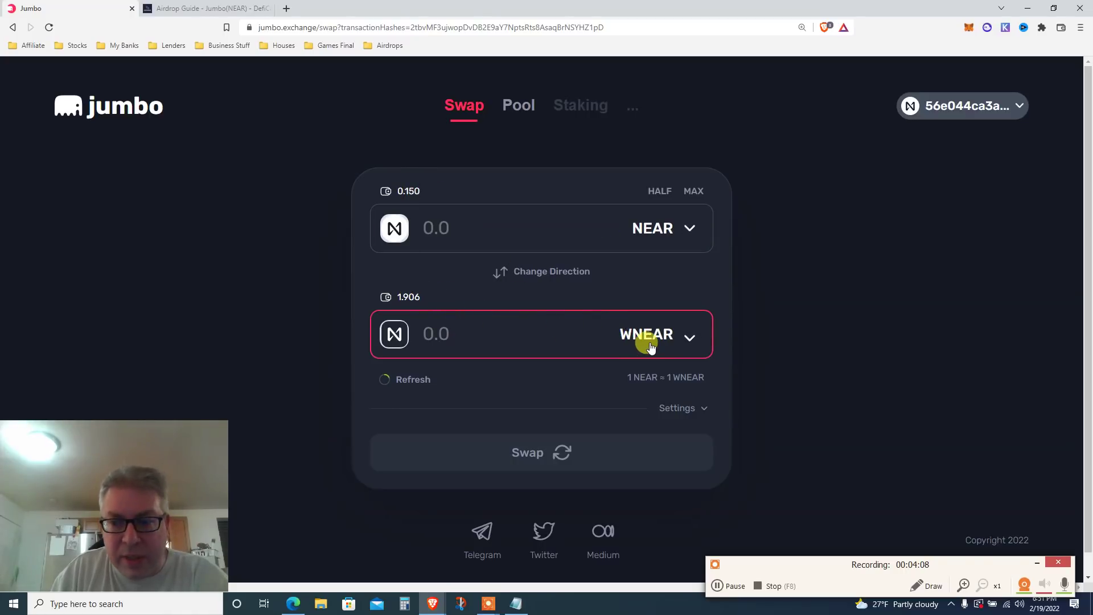
# Reverse the swap direction to pay with WNEAR and set the amount to 1.90.
pyautogui.click(493, 269)
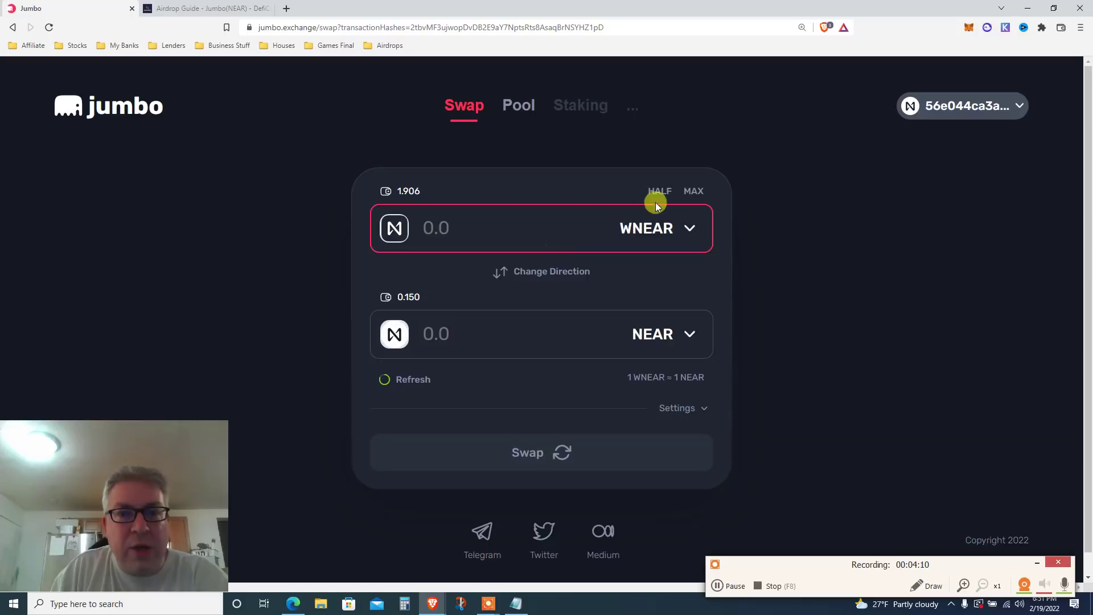
pyautogui.click(689, 192)
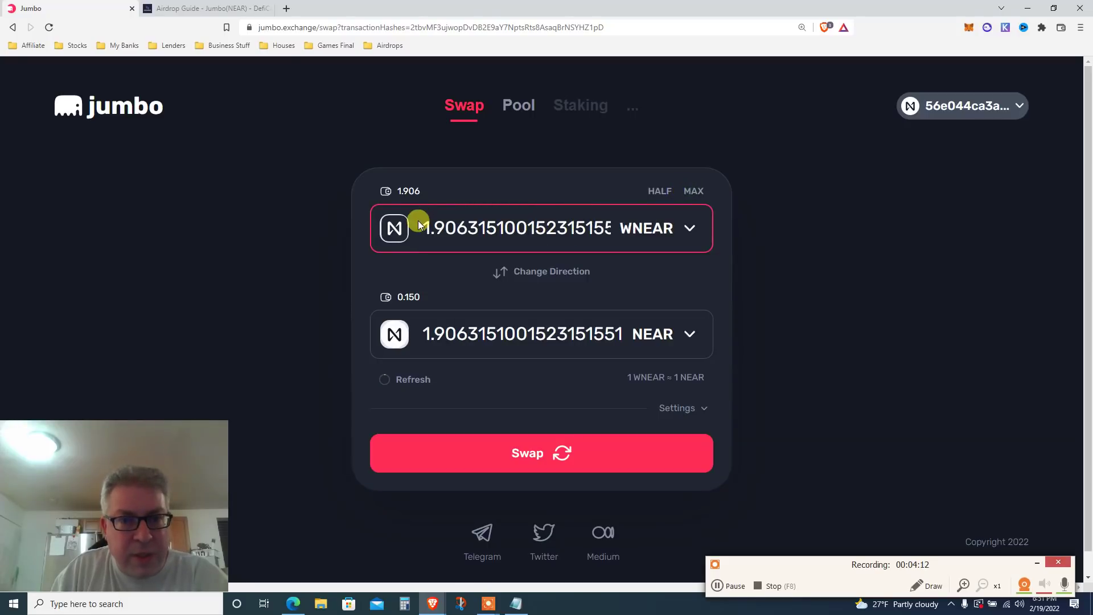
pyautogui.moveTo(455, 227); pyautogui.dragTo(695, 250)
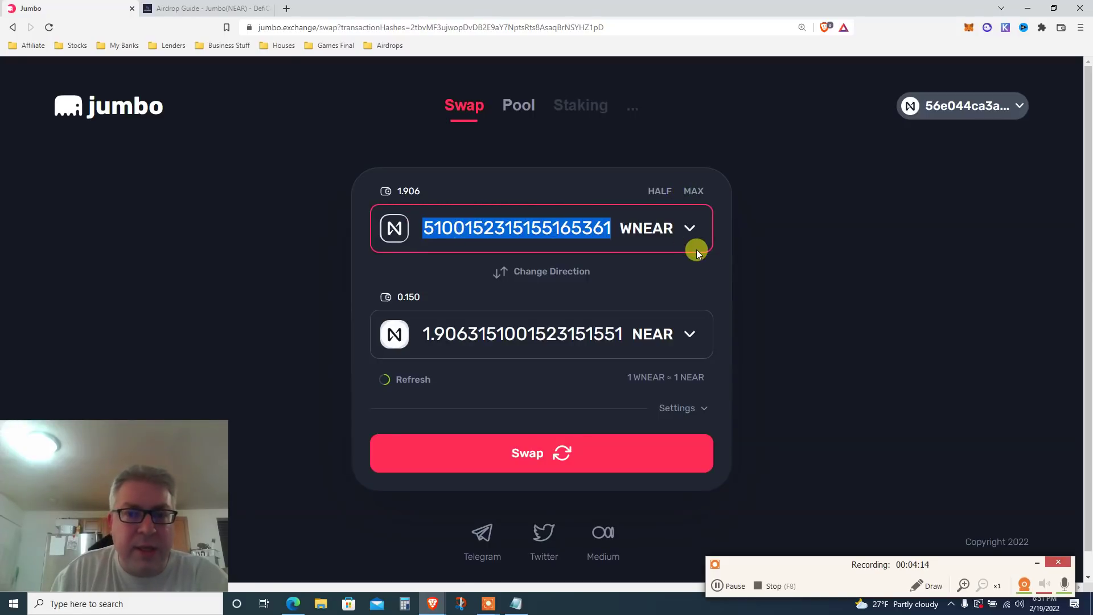
pyautogui.press('BackSpace')
# Choose JUMBO as the token to receive in the swap.
pyautogui.click(628, 330)
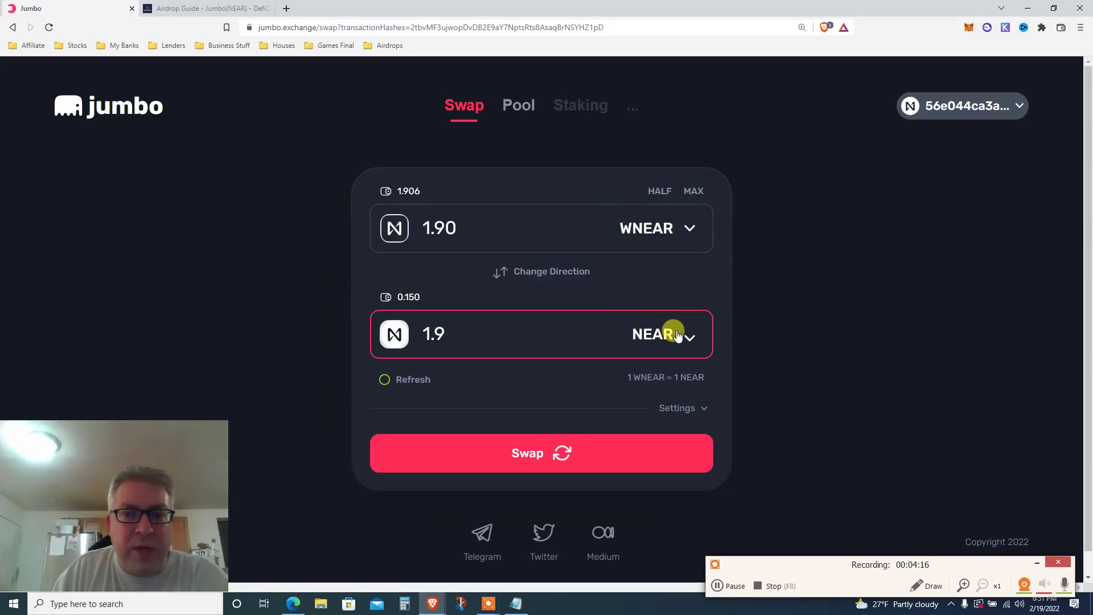
pyautogui.click(677, 335)
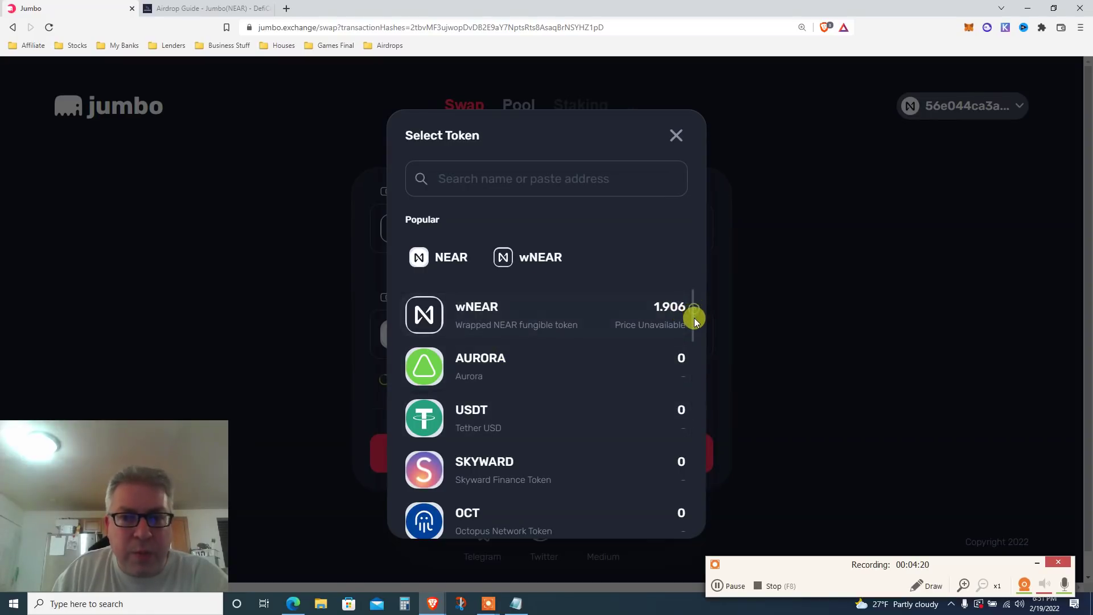
pyautogui.moveTo(694, 316); pyautogui.dragTo(692, 350)
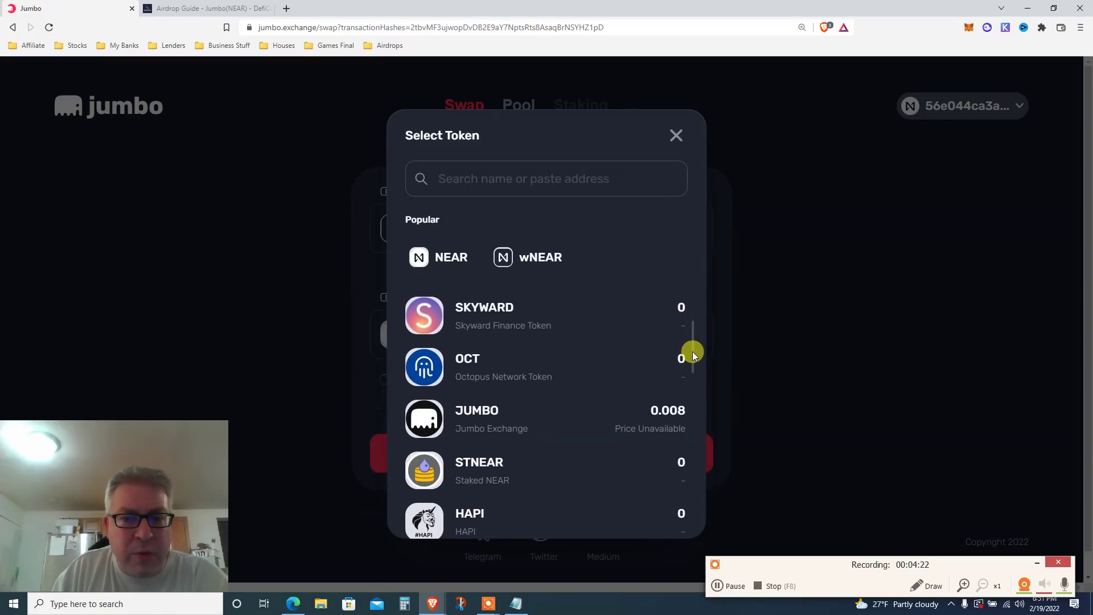
pyautogui.click(503, 410)
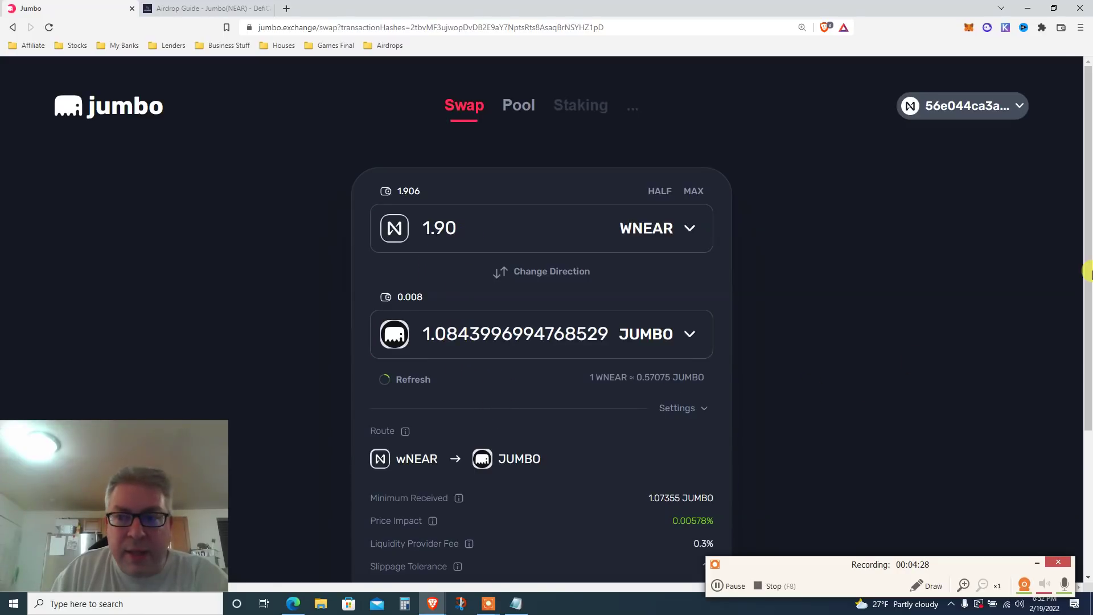
# Submit the WNEAR-to-JUMBO swap and approve the transaction in the NEAR wallet.
pyautogui.scroll(-3, 1088, 325)
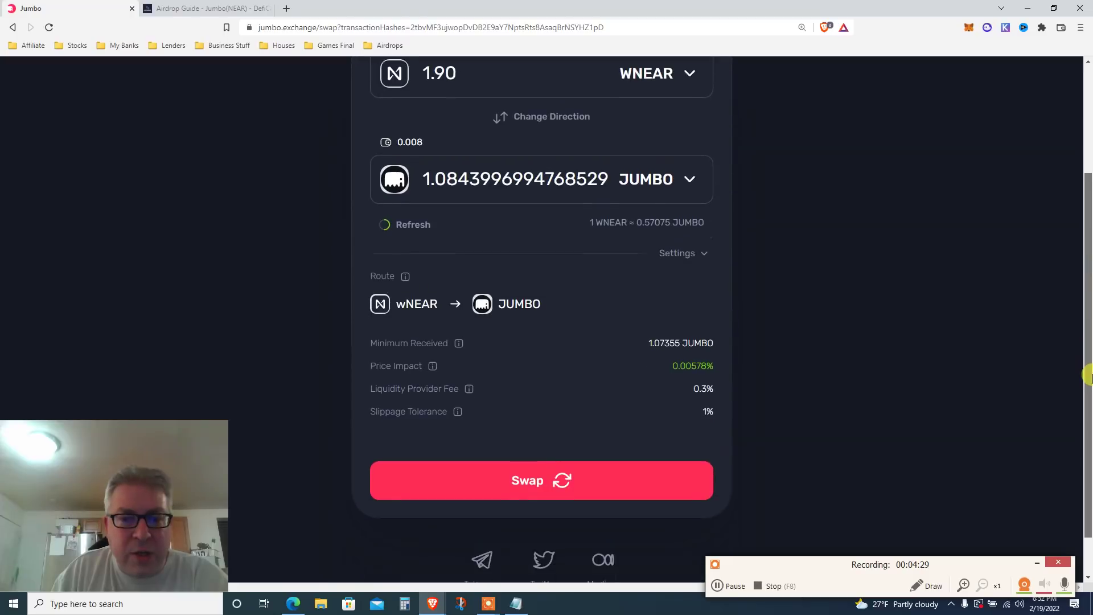
pyautogui.click(590, 479)
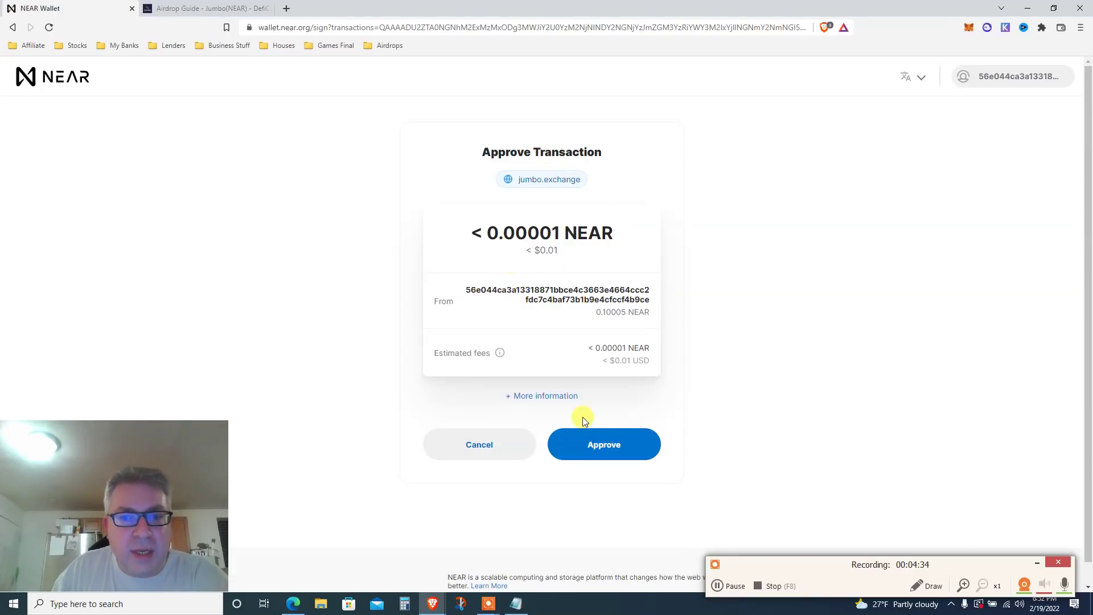
pyautogui.click(595, 450)
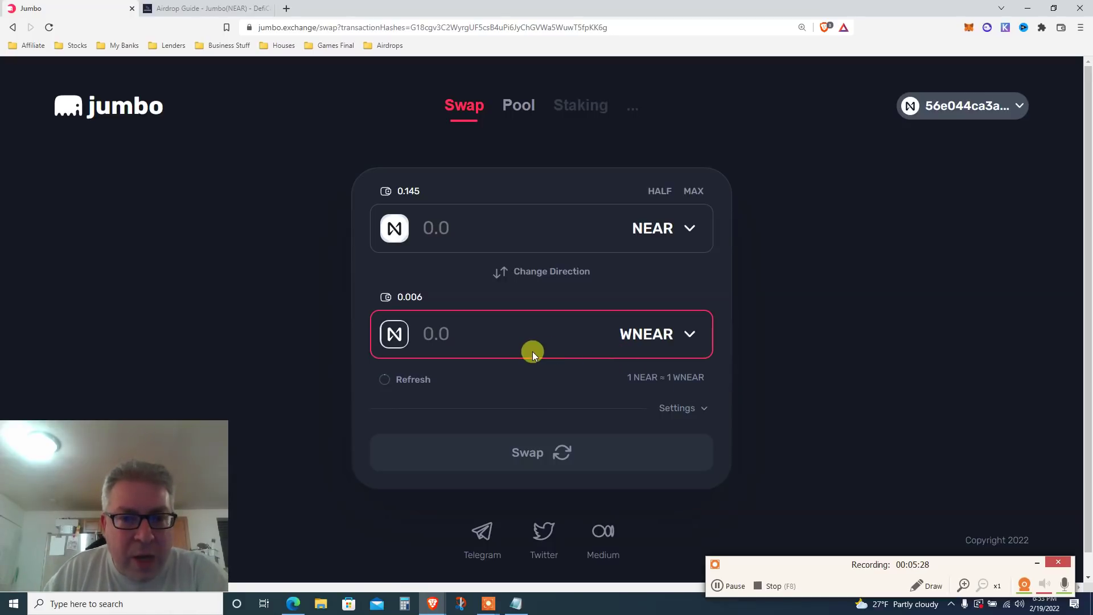
# Choose JUMBO as the token to pay with, in exchange for WNEAR.
pyautogui.click(649, 229)
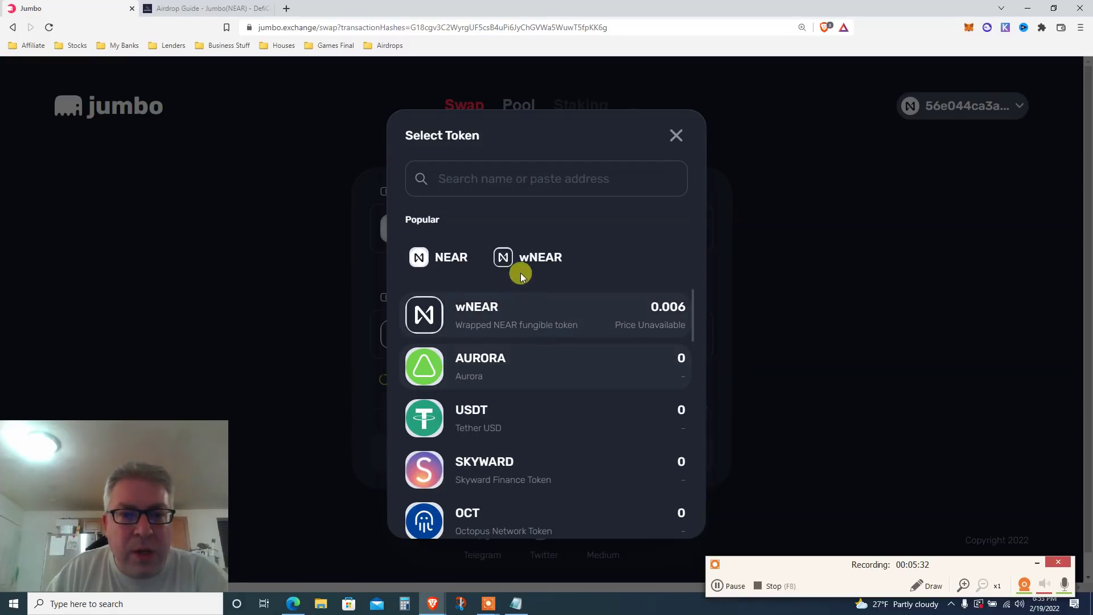
pyautogui.moveTo(691, 298); pyautogui.dragTo(692, 328)
pyautogui.click(509, 433)
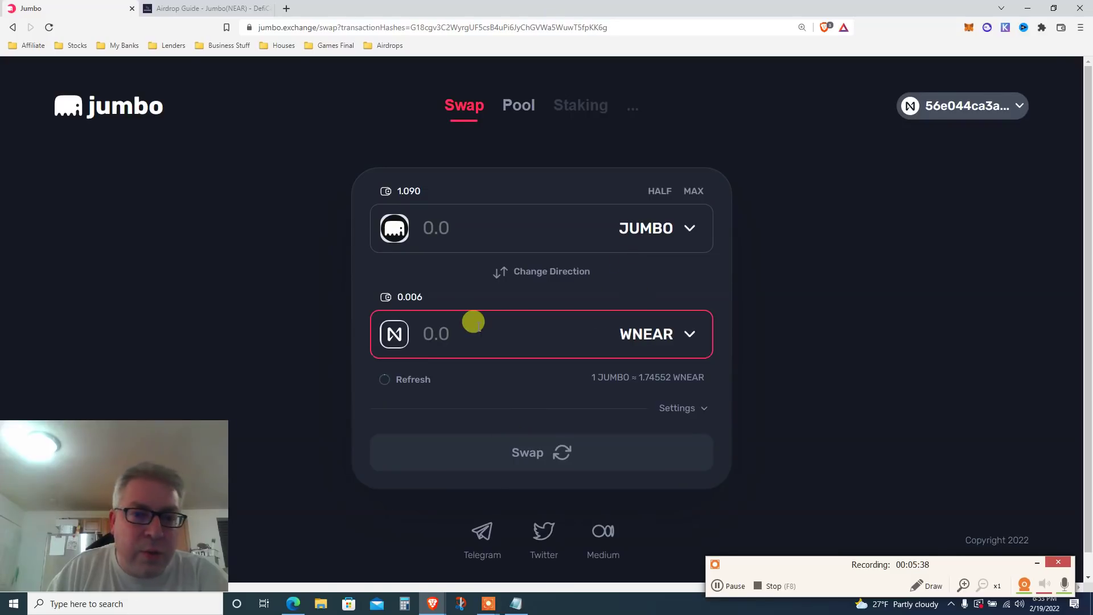
pyautogui.click(434, 215)
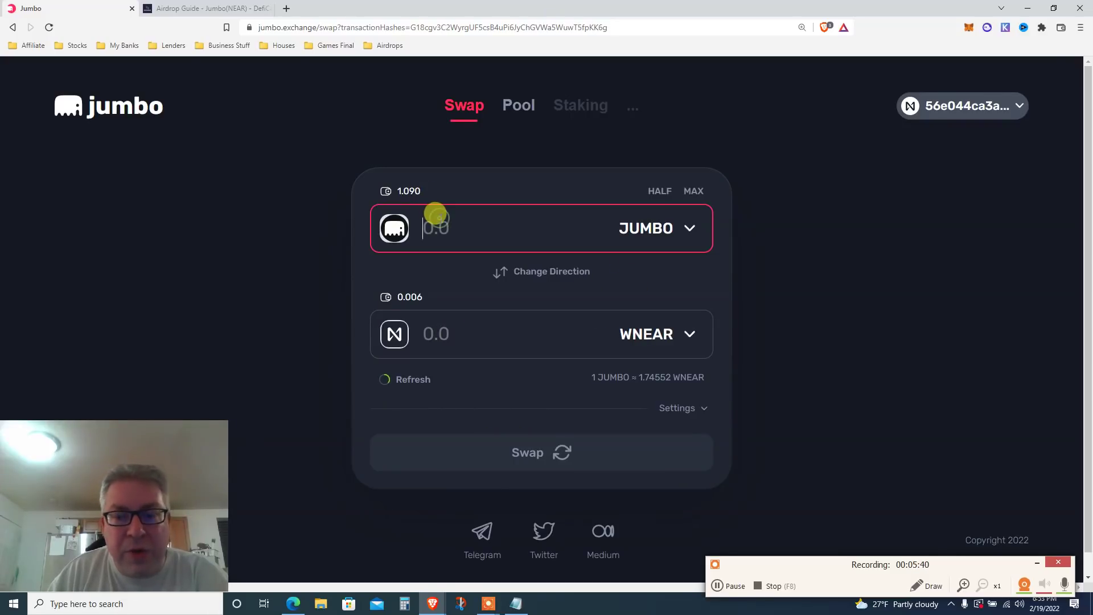
pyautogui.write('1')
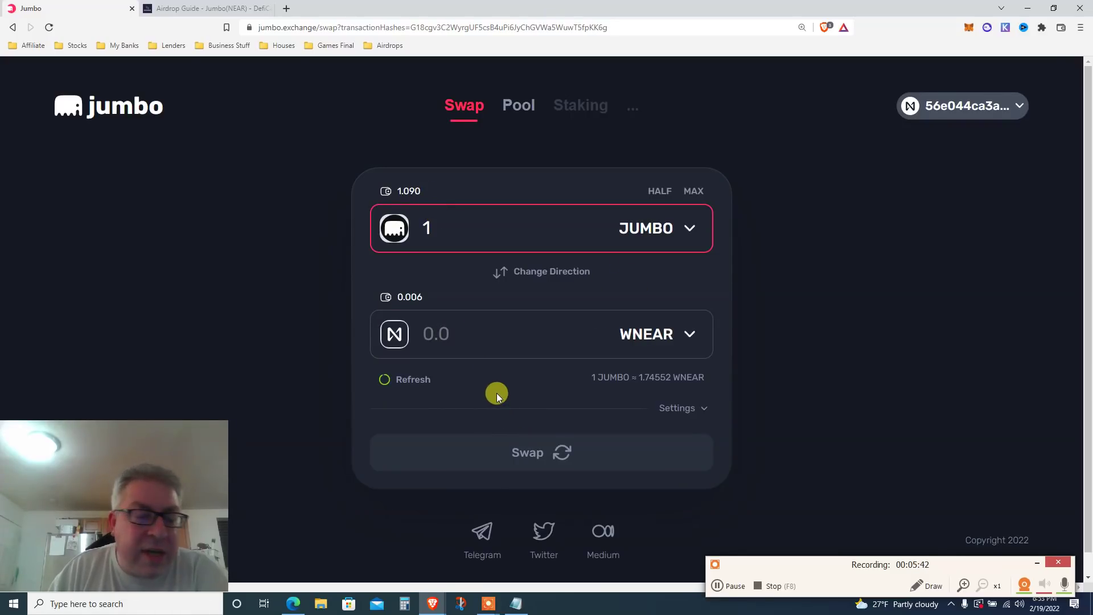
pyautogui.moveTo(1086, 243); pyautogui.dragTo(1085, 342)
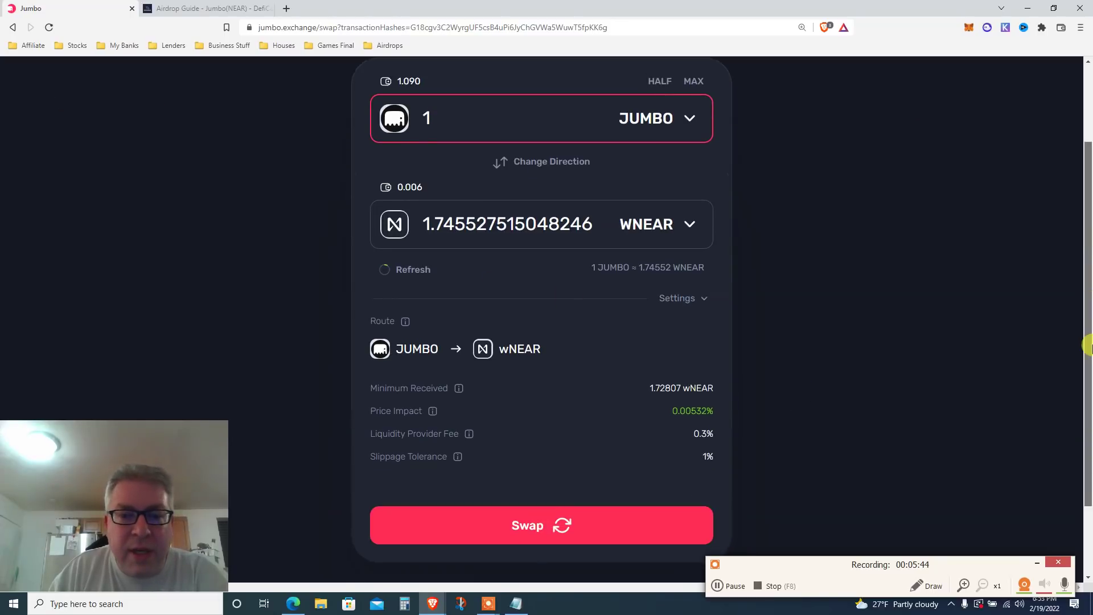
pyautogui.click(497, 481)
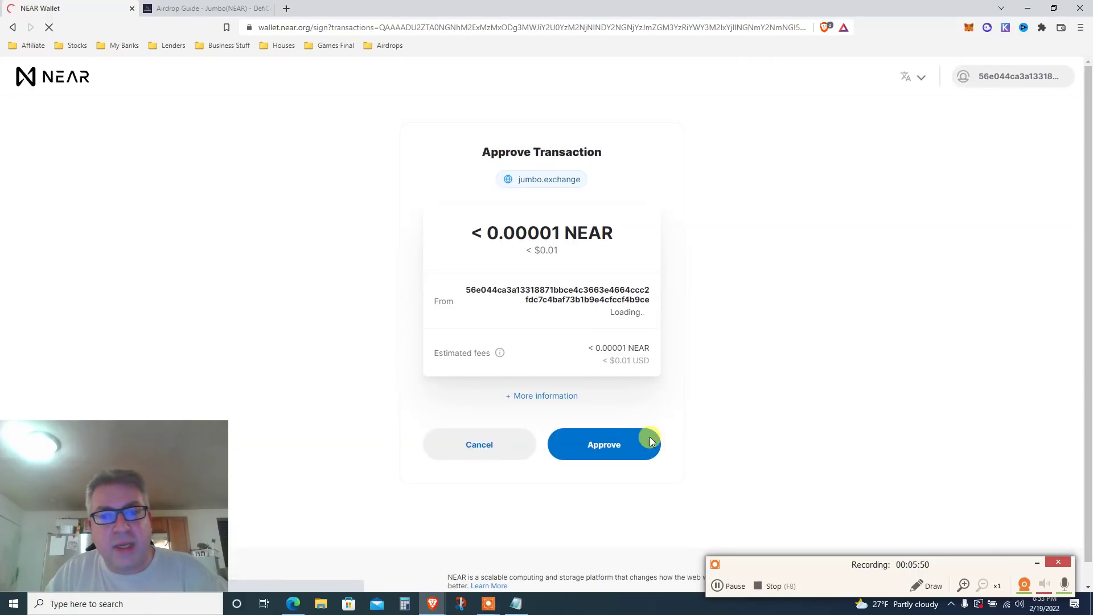
pyautogui.click(489, 447)
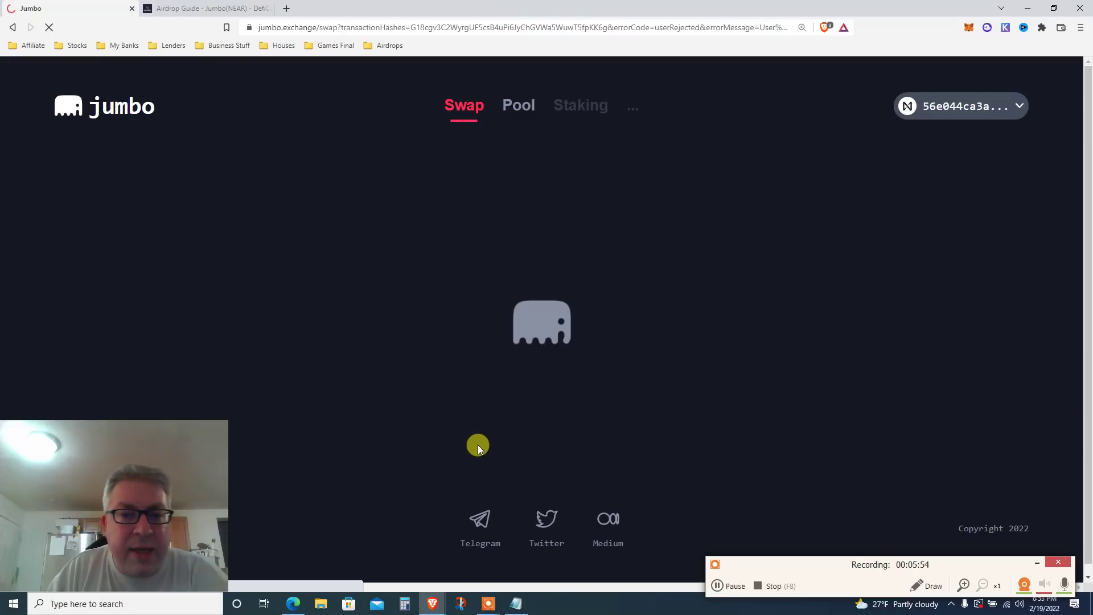
# Set up the swap again to pay with JUMBO for WNEAR, using half of the JUMBO balance.
pyautogui.click(671, 229)
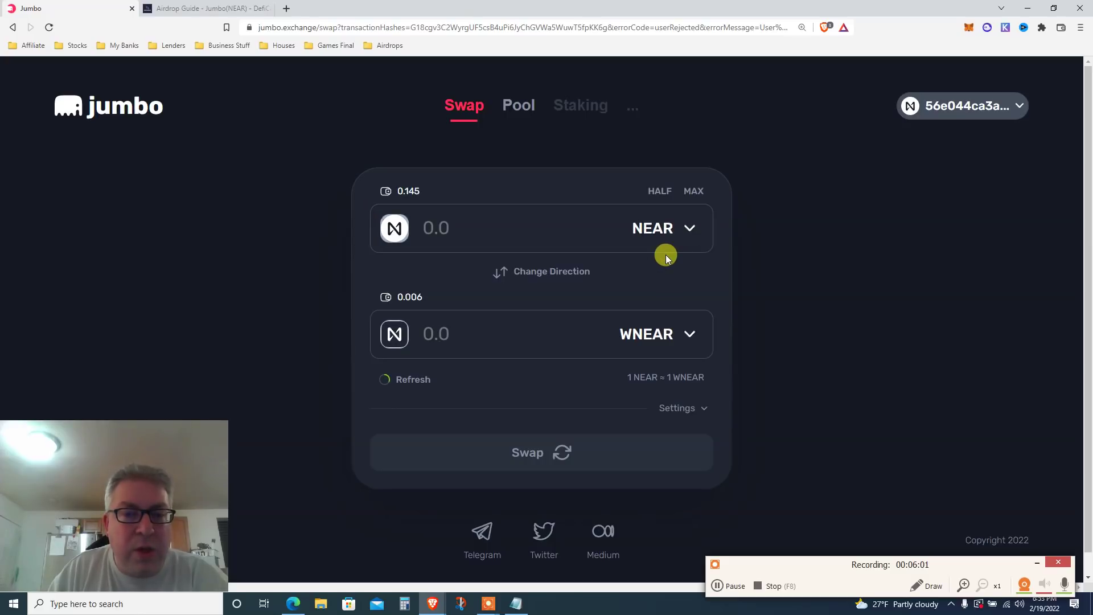
pyautogui.click(685, 228)
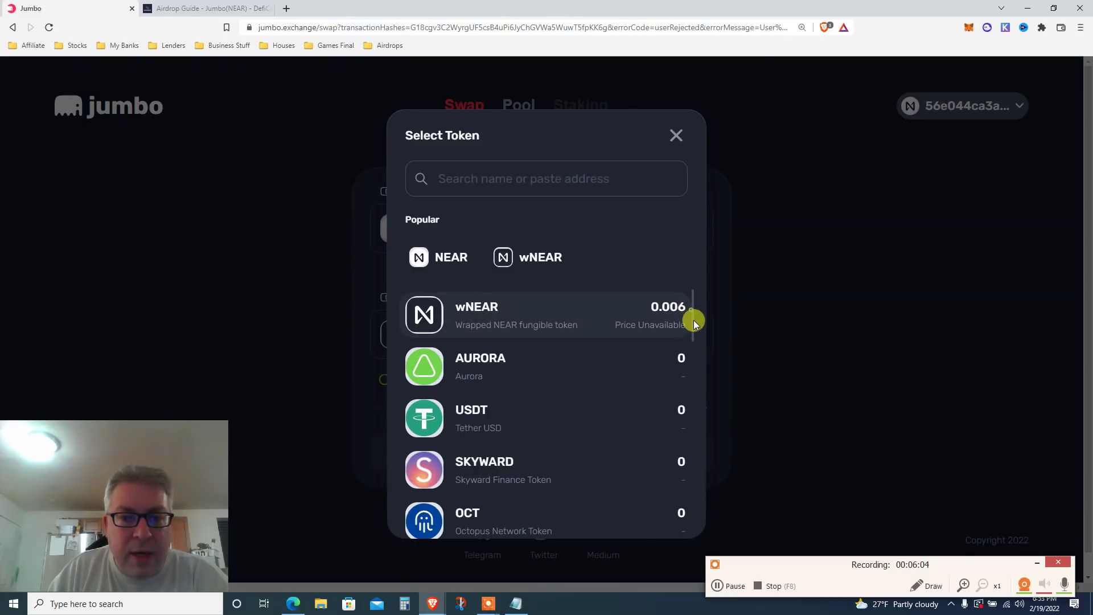
pyautogui.moveTo(693, 320); pyautogui.dragTo(693, 368)
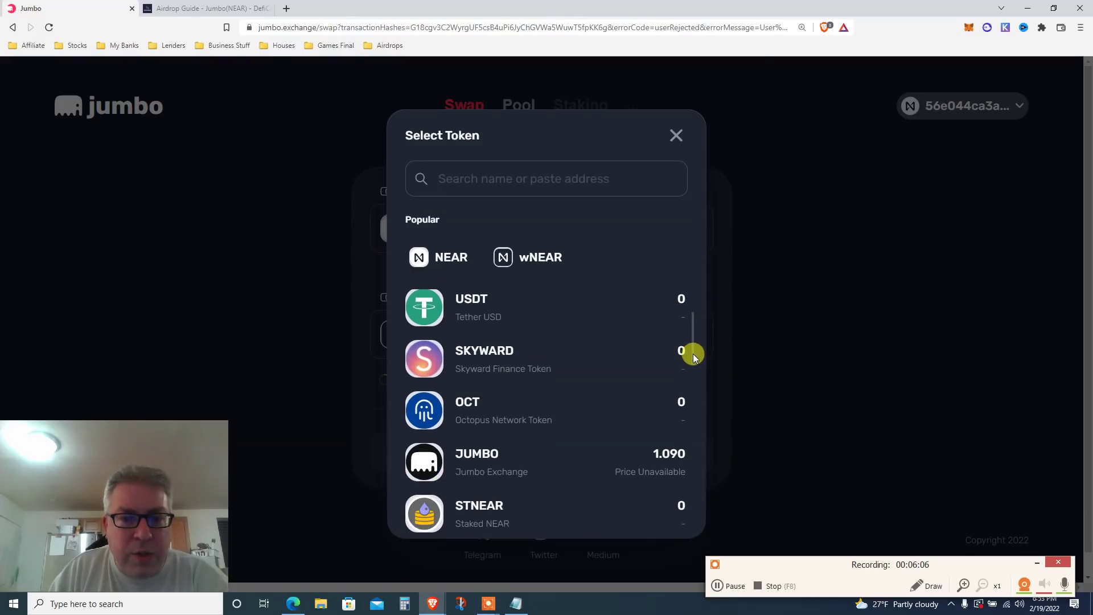
pyautogui.click(517, 450)
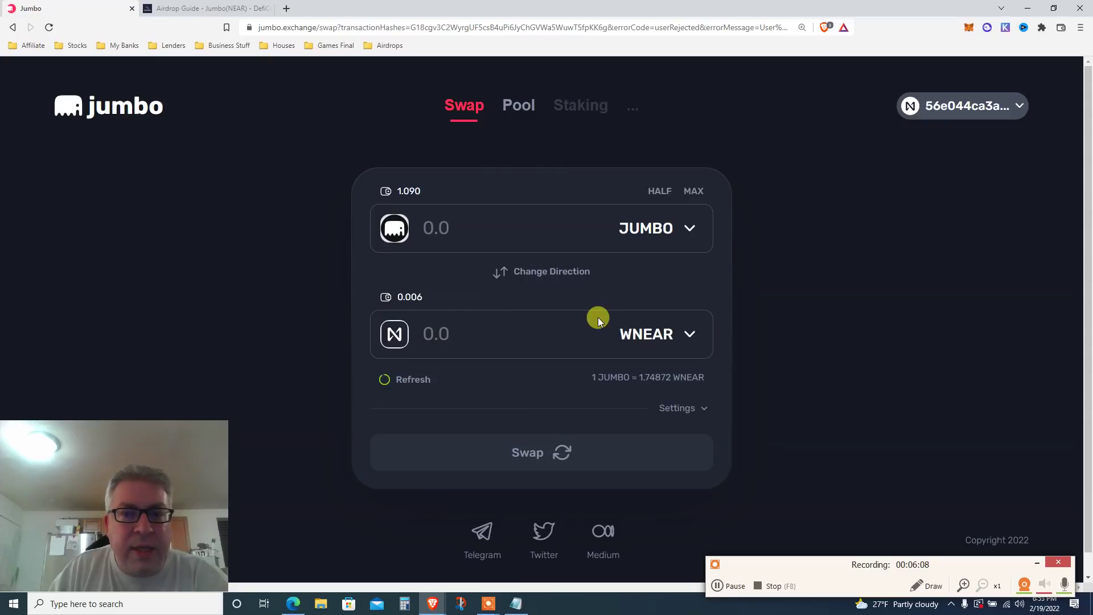
pyautogui.click(445, 226)
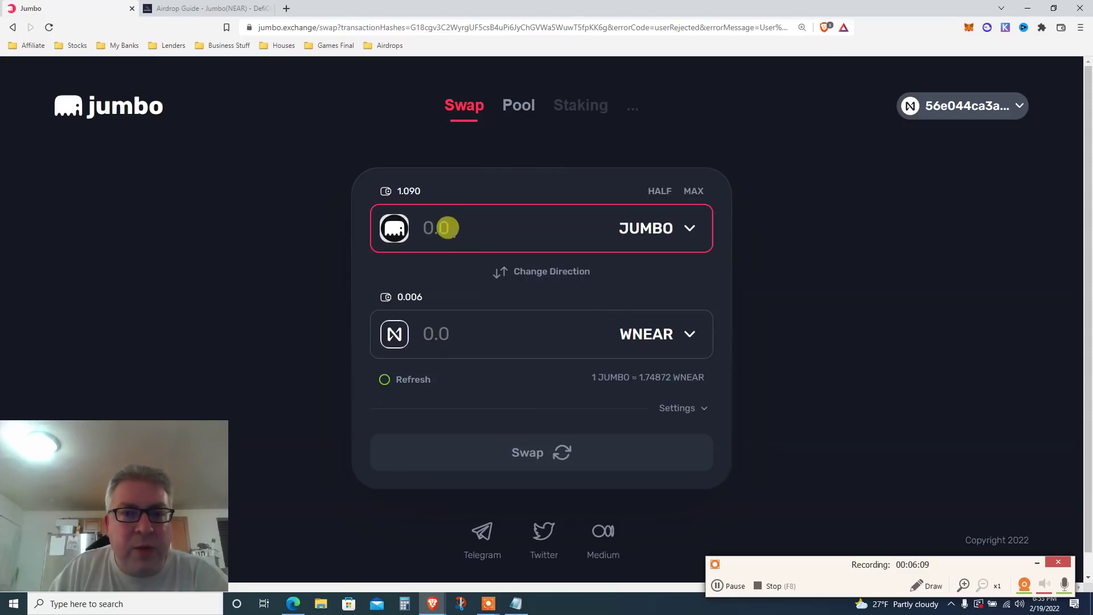
pyautogui.click(658, 190)
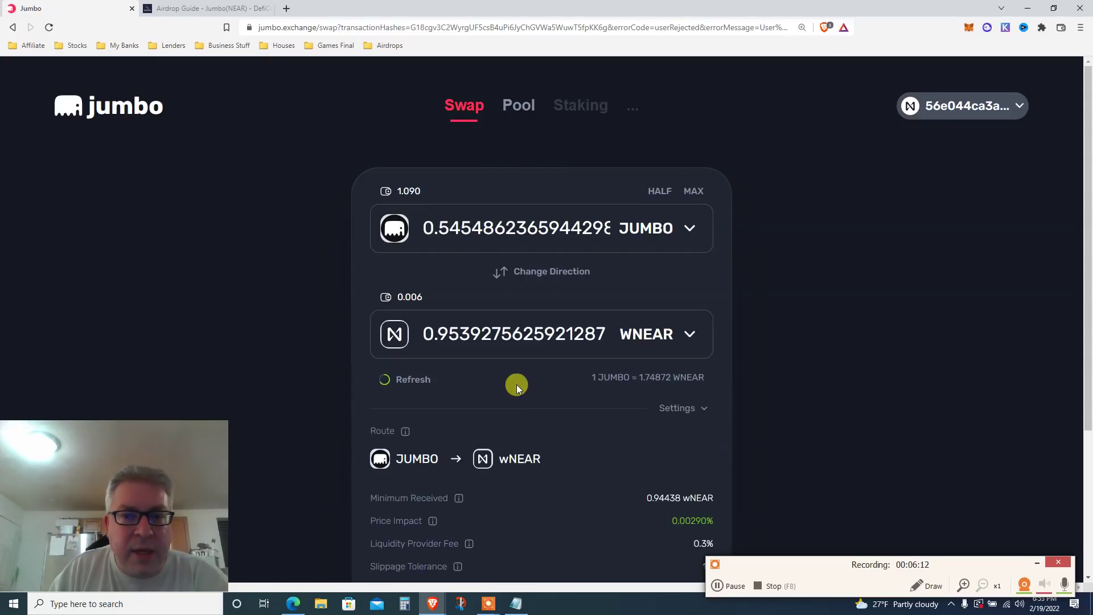
# Submit the JUMBO-to-WNEAR swap and approve the transaction in the NEAR wallet.
pyautogui.moveTo(1087, 325); pyautogui.dragTo(1087, 413)
pyautogui.click(598, 511)
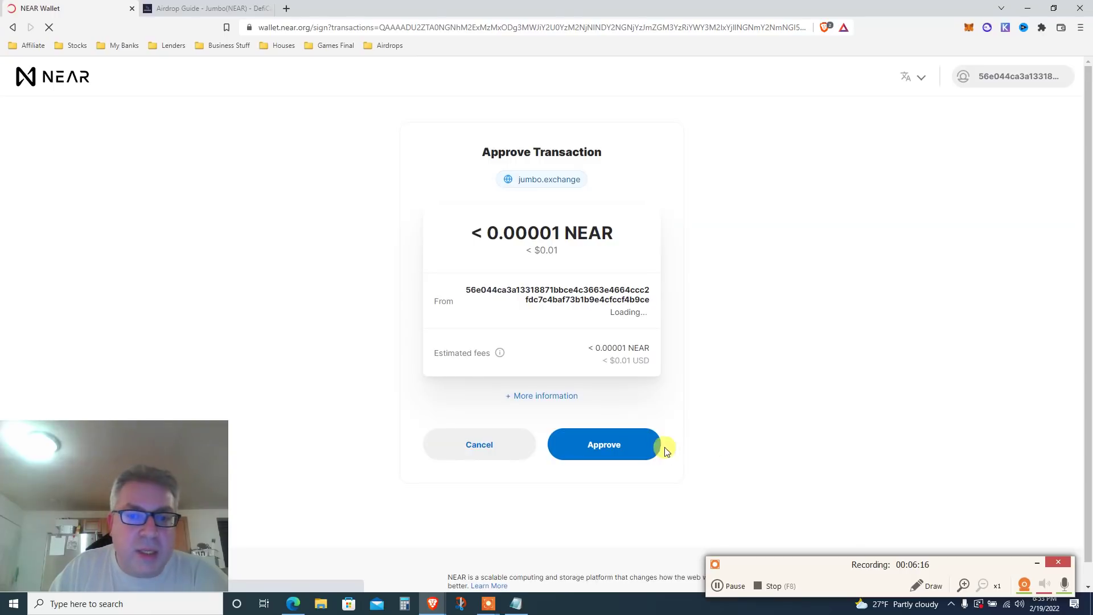
pyautogui.click(619, 443)
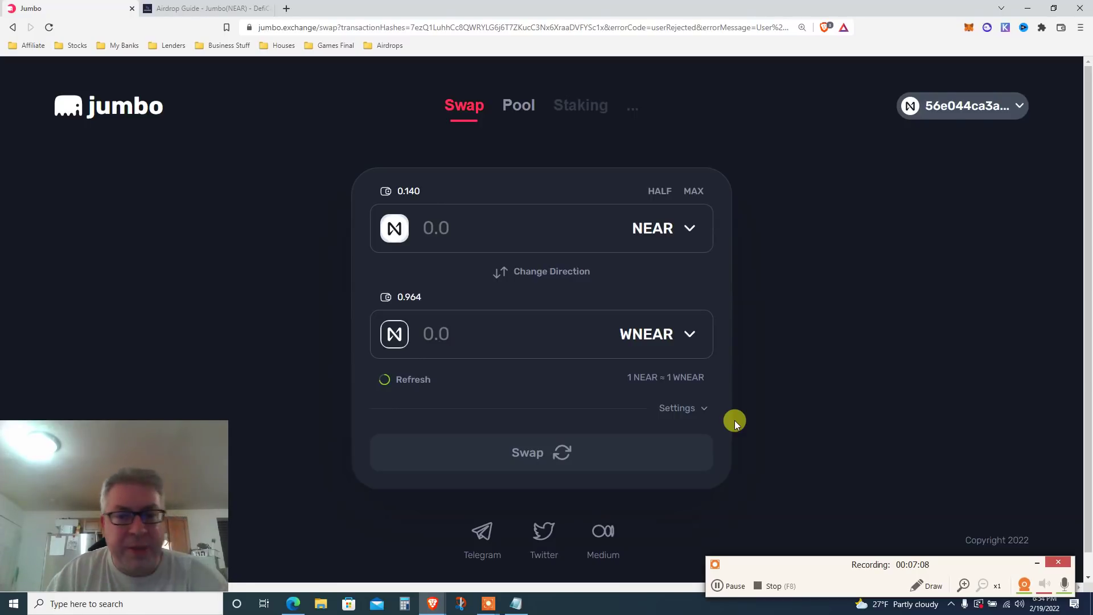
pyautogui.click(729, 580)
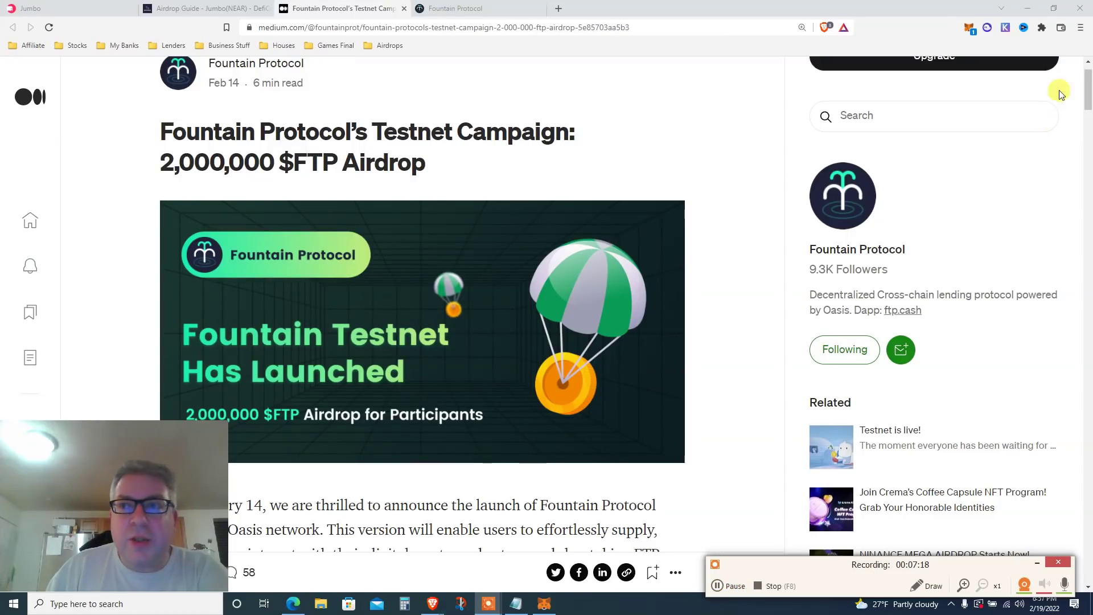
pyautogui.click(1079, 27)
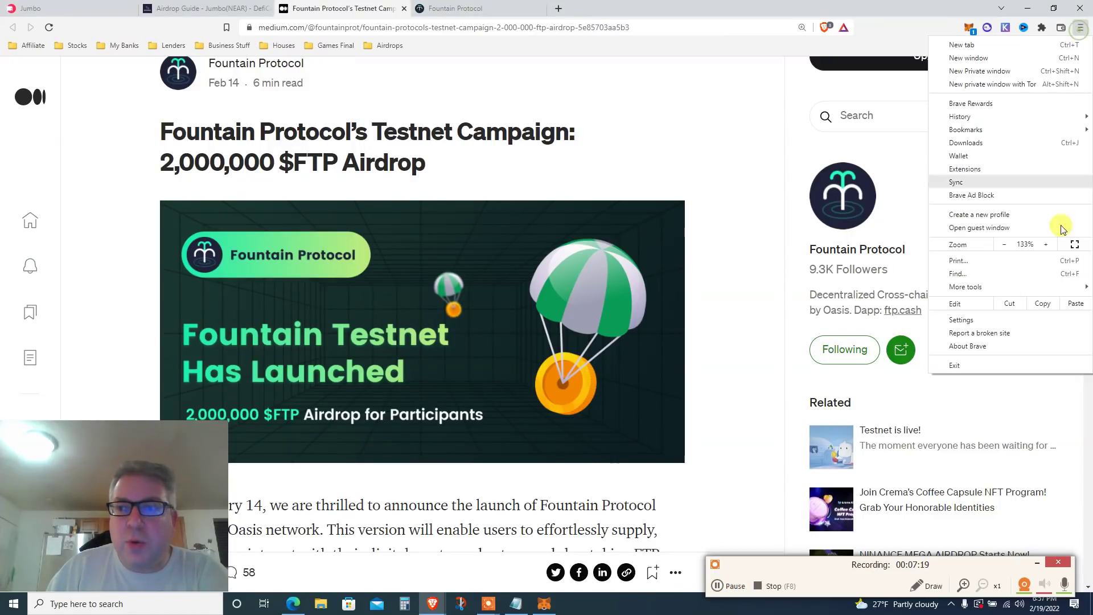
pyautogui.click(731, 204)
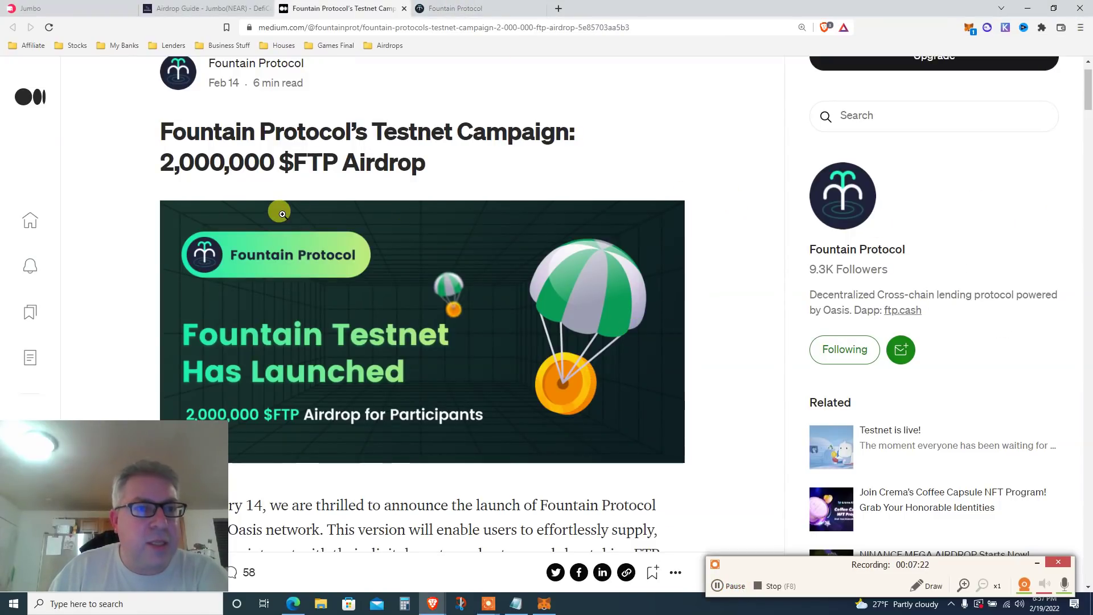
# Examine the headline of Fountain Protocol's testnet campaign article for the airdrop's size and token.
pyautogui.tripleClick(208, 129)
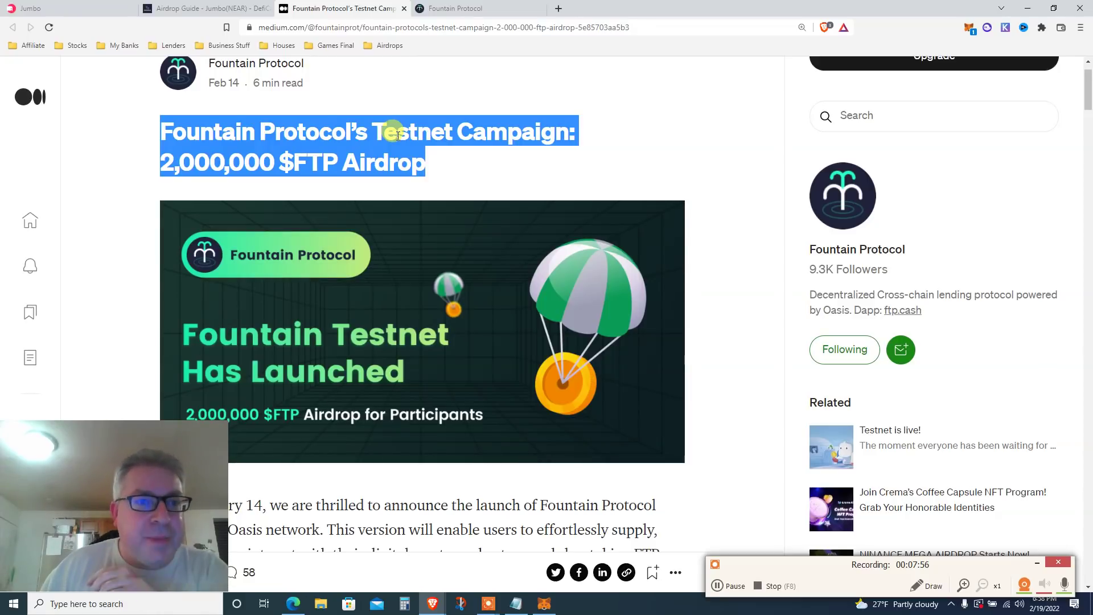
pyautogui.scroll(-1, 396, 132)
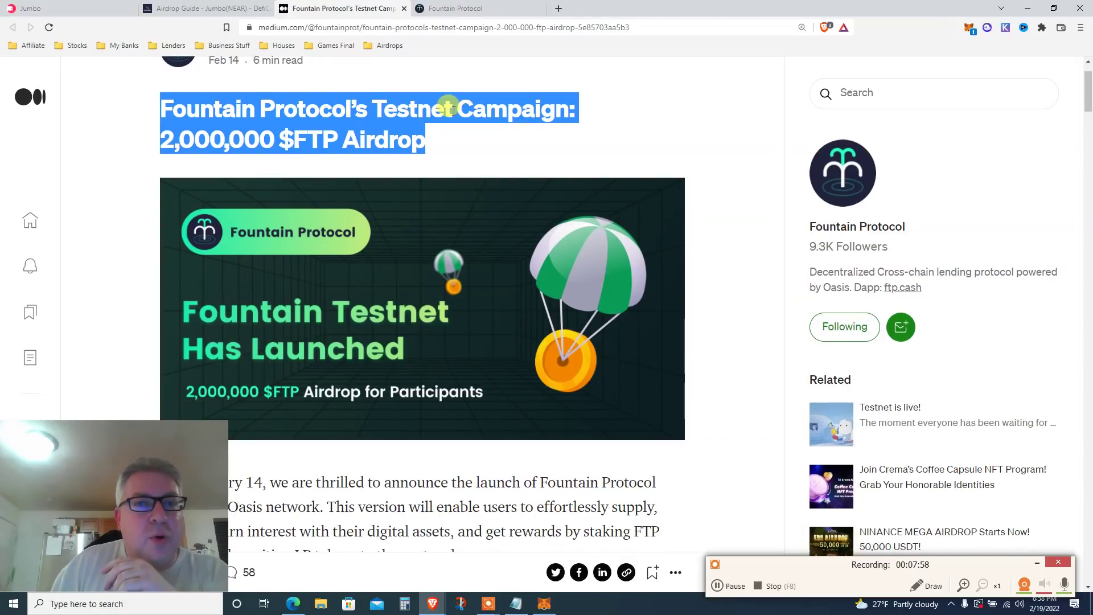
pyautogui.doubleClick(262, 137)
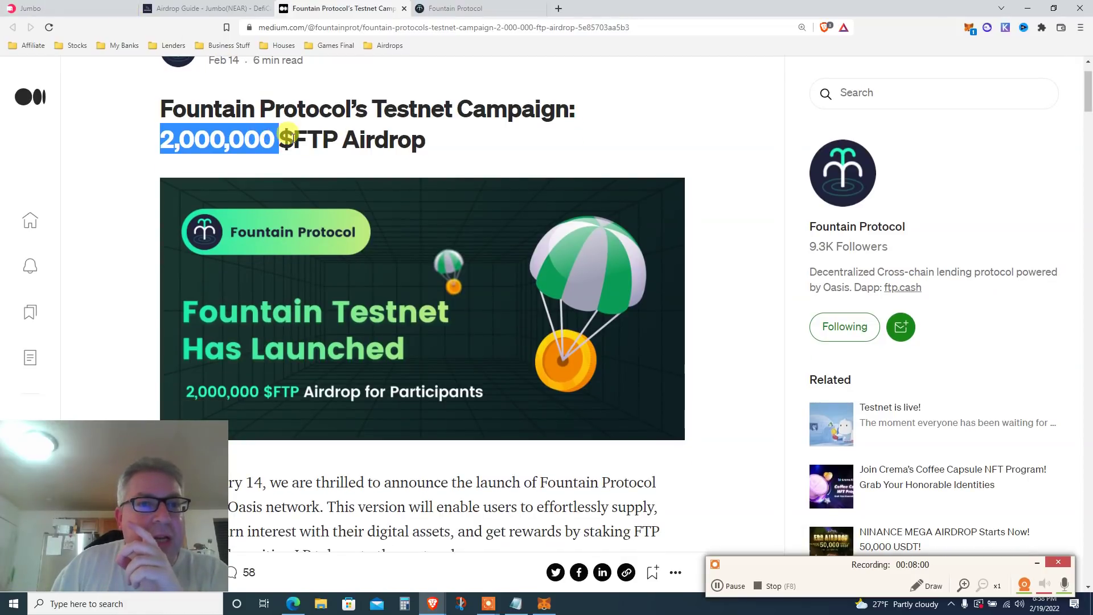
pyautogui.doubleClick(292, 137)
pyautogui.scroll(-1, 293, 141)
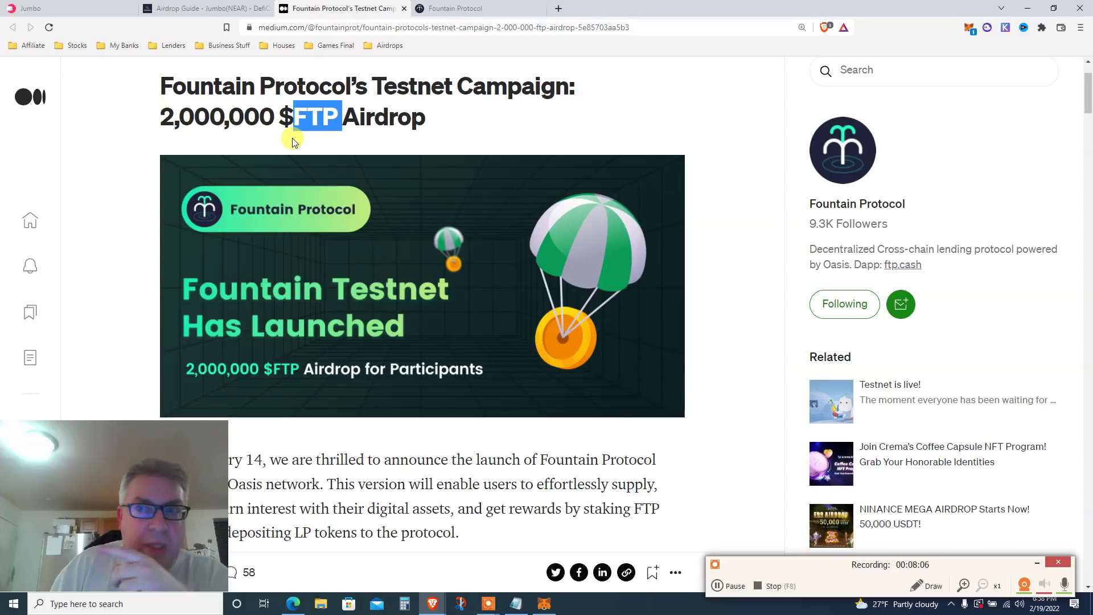
pyautogui.scroll(-1, 293, 141)
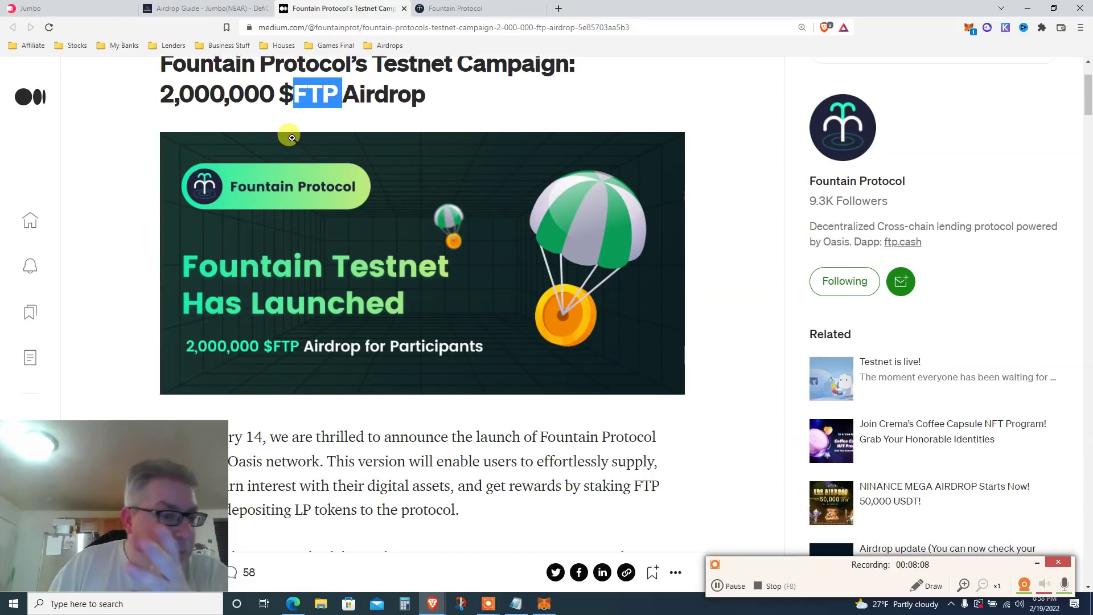
pyautogui.scroll(-3, 292, 138)
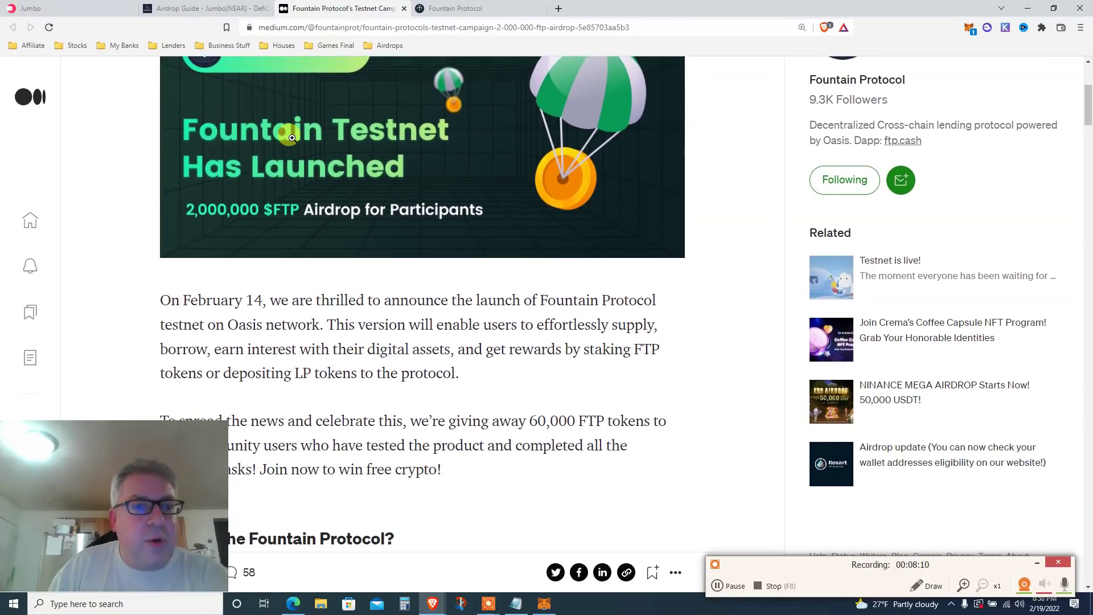
# Read the article's opening paragraphs about the testnet launch, noting which network it runs on and the giveaway for testers.
pyautogui.scroll(-1, 292, 138)
pyautogui.tripleClick(242, 255)
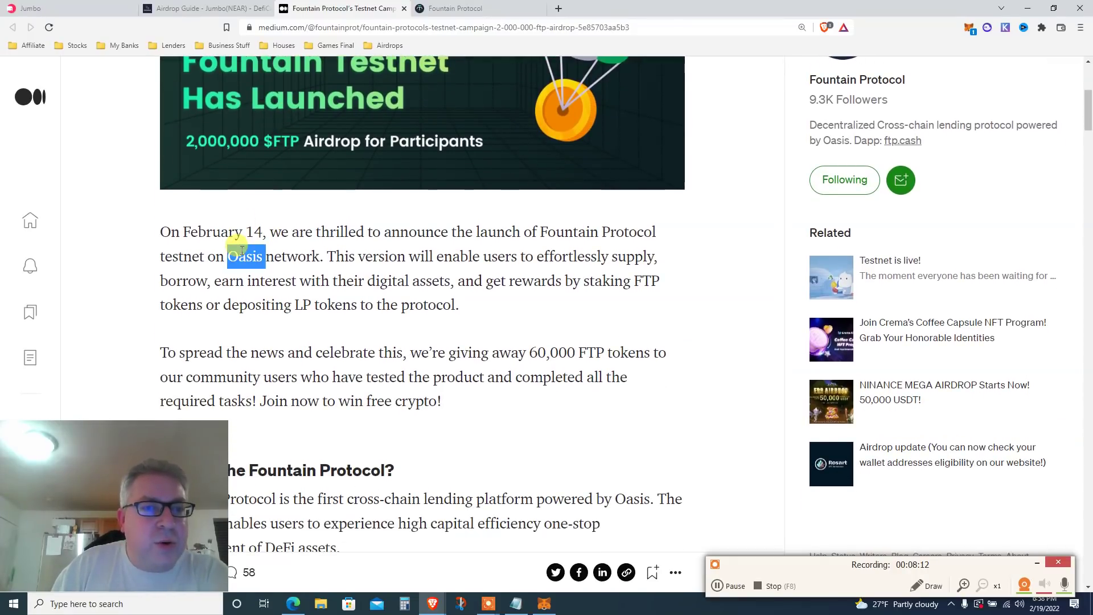
pyautogui.scroll(-1, 348, 255)
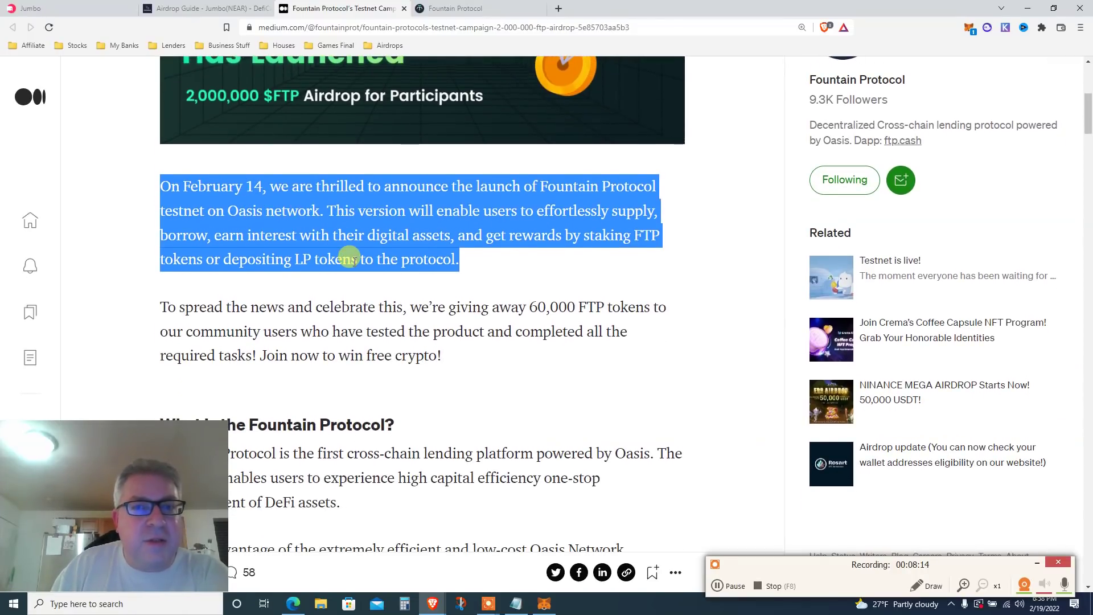
pyautogui.scroll(-1, 348, 255)
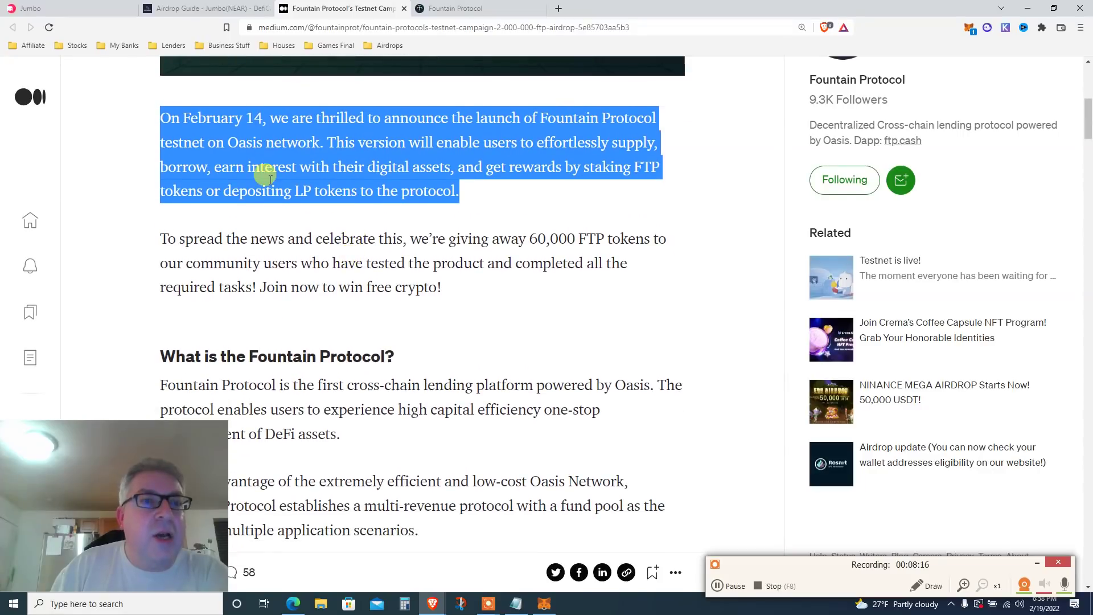
pyautogui.moveTo(227, 143); pyautogui.dragTo(317, 143)
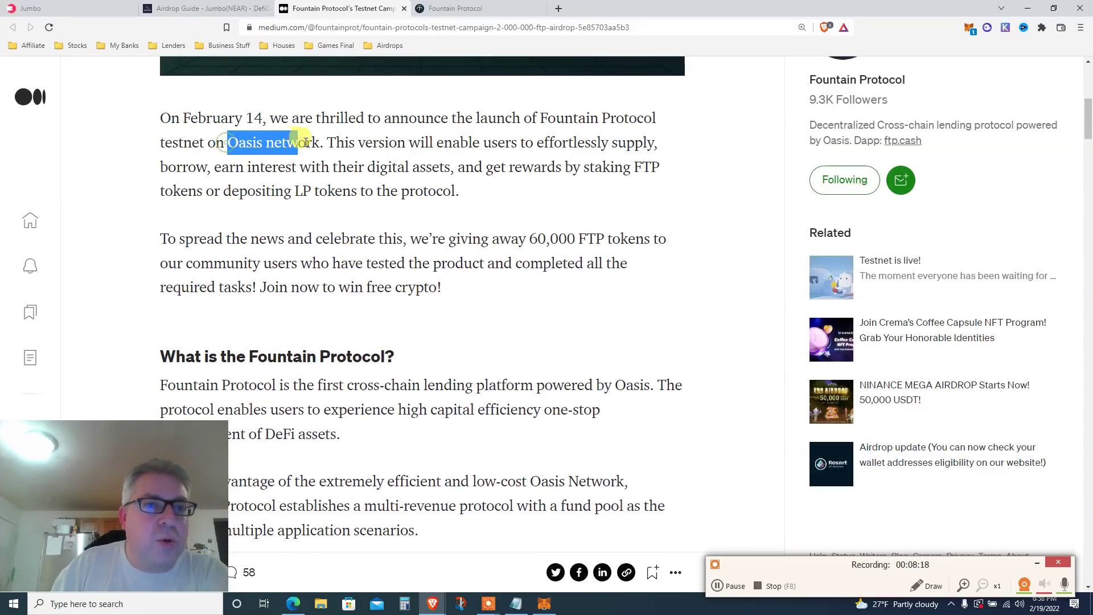
pyautogui.click(318, 142)
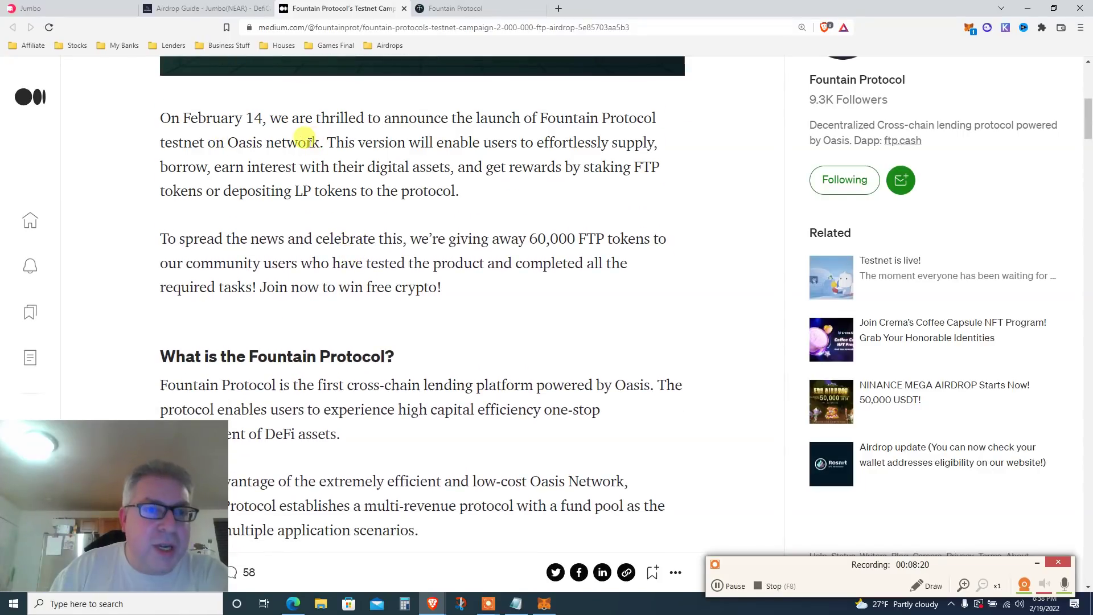
pyautogui.moveTo(227, 142); pyautogui.dragTo(319, 143)
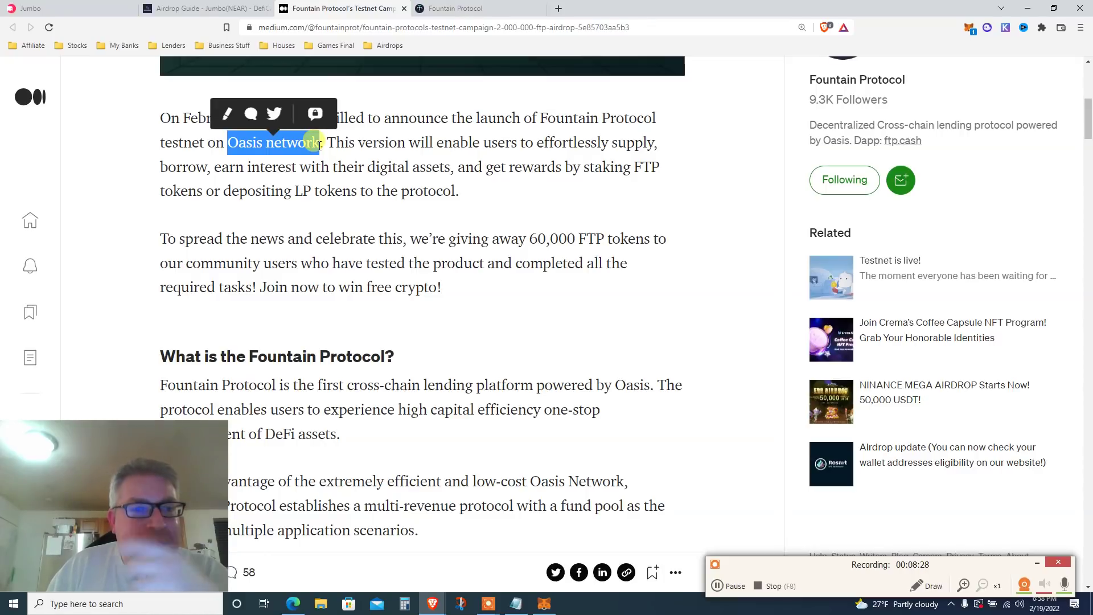
pyautogui.scroll(-2, 319, 144)
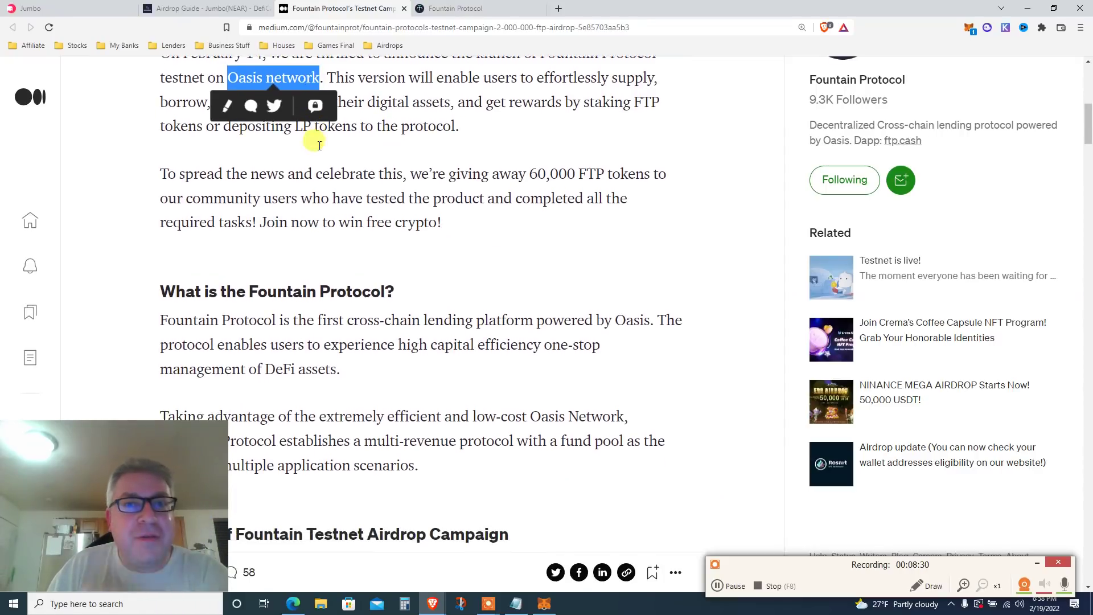
pyautogui.scroll(1, 319, 144)
pyautogui.scroll(-1, 319, 144)
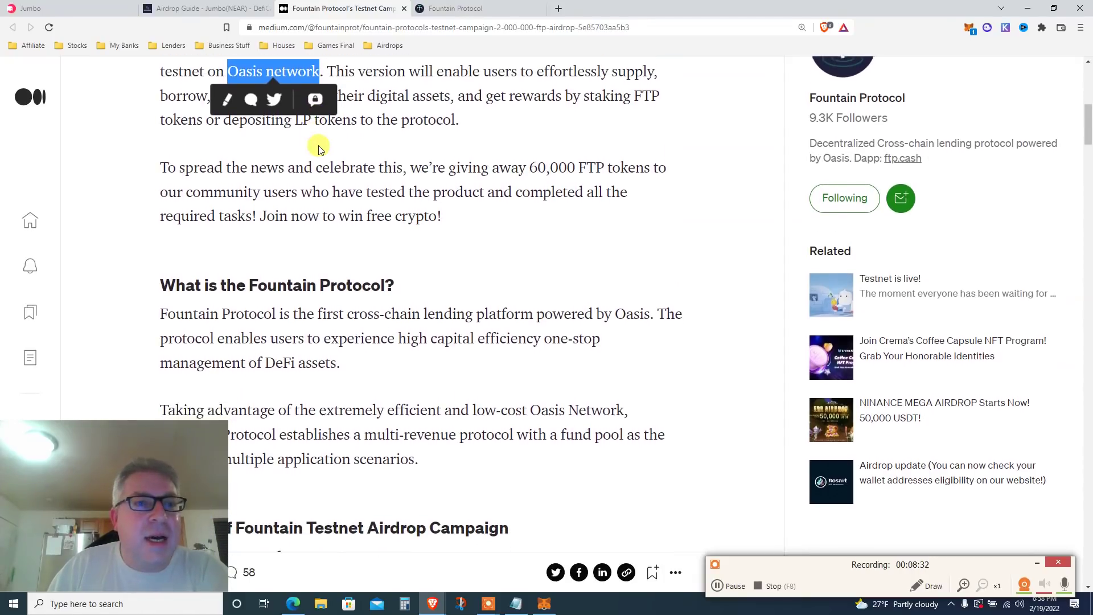